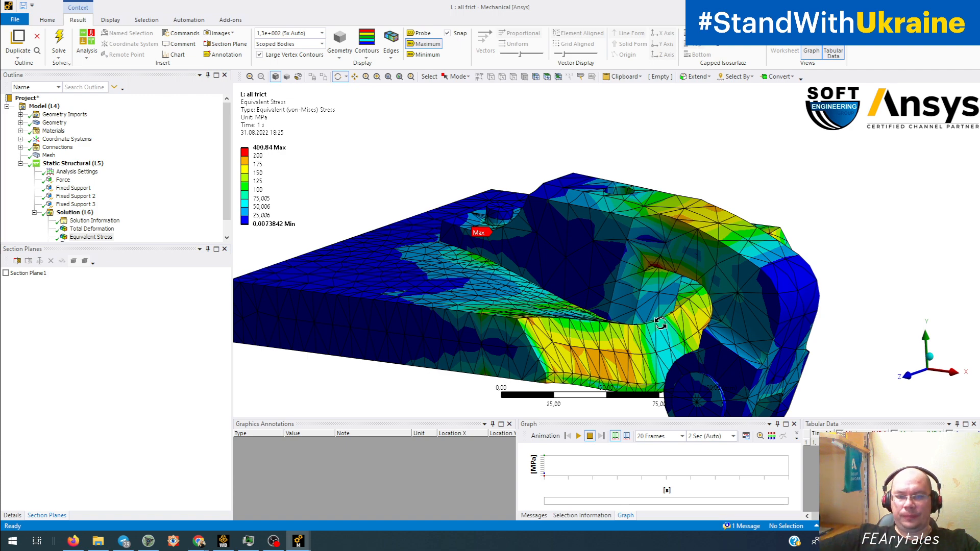
# Step: Examine the Equivalent Stress result on the deformed bracket and base plate from several directions
pyautogui.moveTo(673, 311); pyautogui.dragTo(739, 281)
pyautogui.click(322, 33)
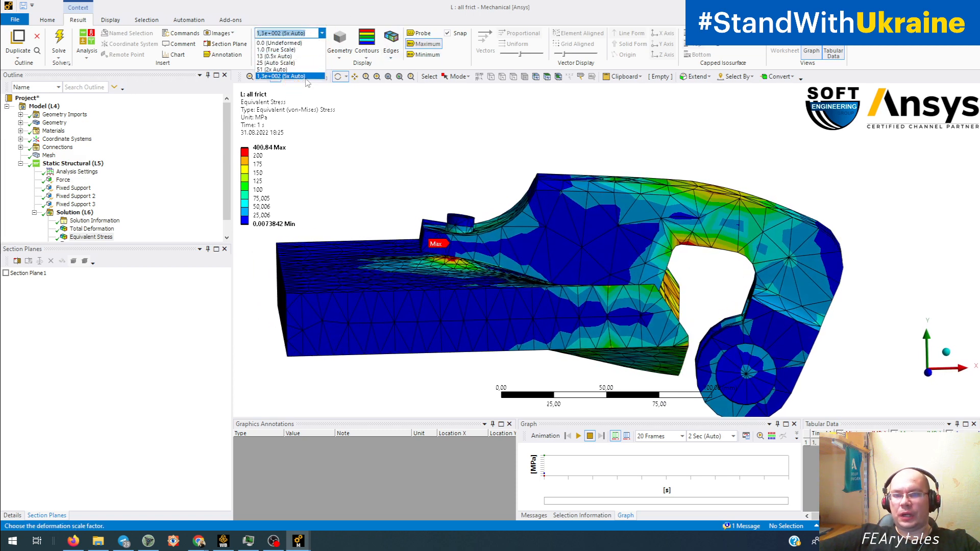
pyautogui.moveTo(595, 202); pyautogui.dragTo(601, 289)
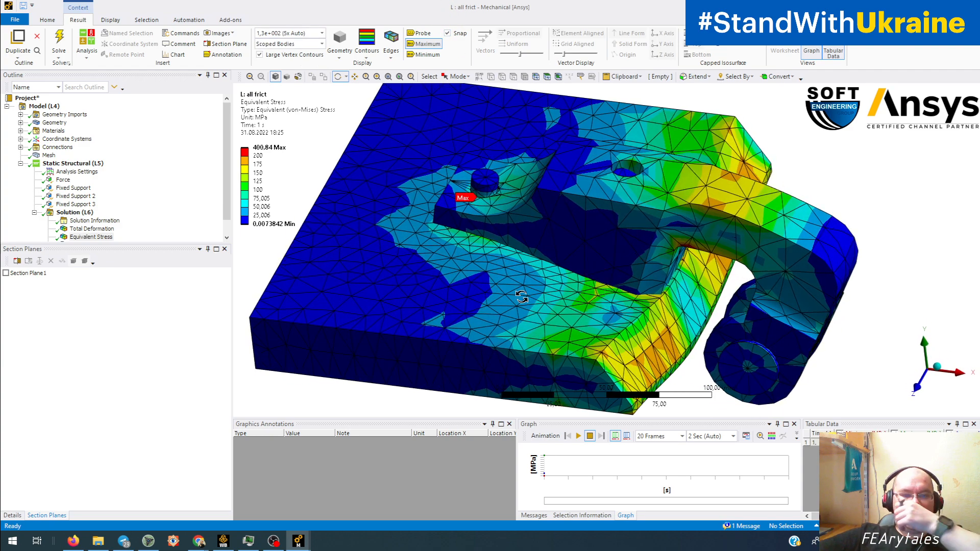
pyautogui.moveTo(522, 297); pyautogui.dragTo(591, 267, button='middle')
pyautogui.keyDown('ctrl'); pyautogui.moveTo(454, 259); pyautogui.dragTo(553, 264, button='middle'); pyautogui.keyUp('ctrl')
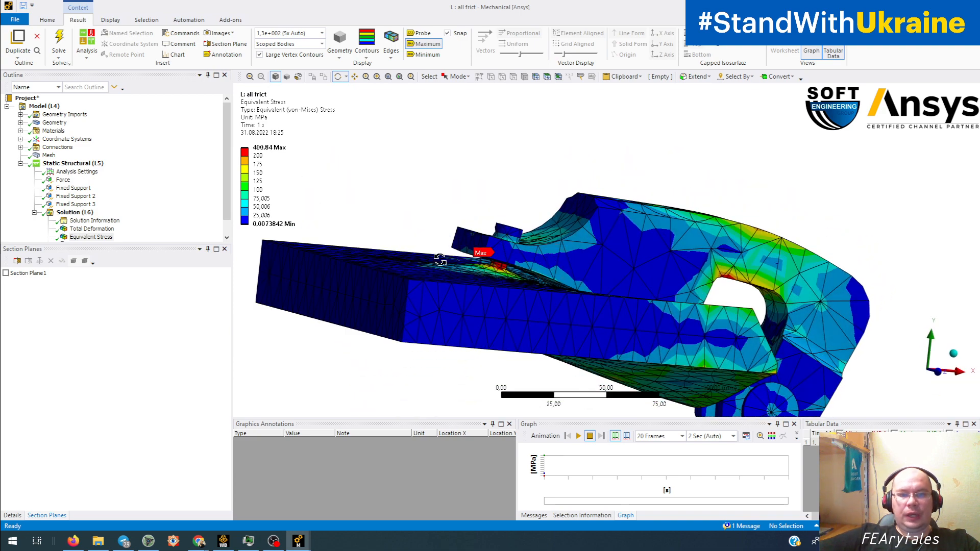
pyautogui.moveTo(792, 300); pyautogui.dragTo(342, 286, button='middle')
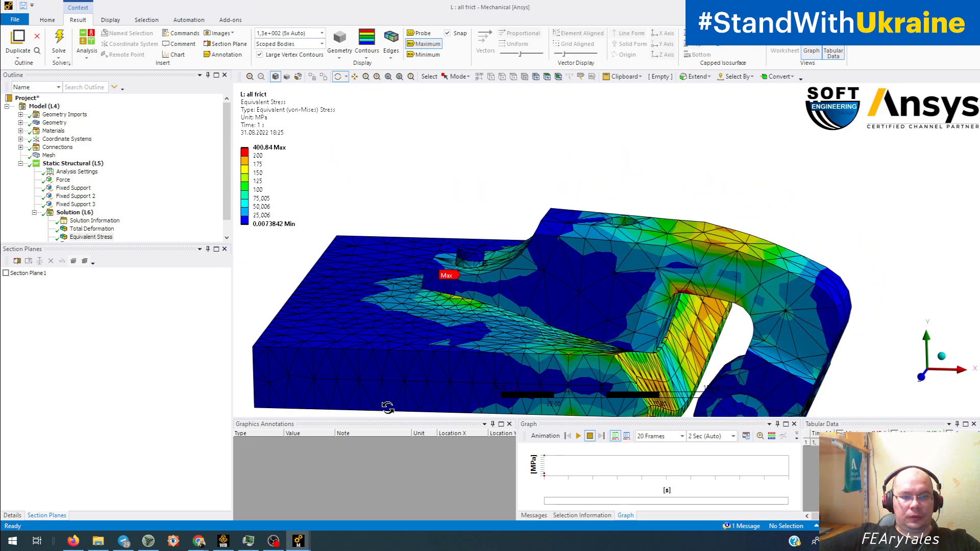
pyautogui.moveTo(362, 372); pyautogui.dragTo(405, 307, button='middle')
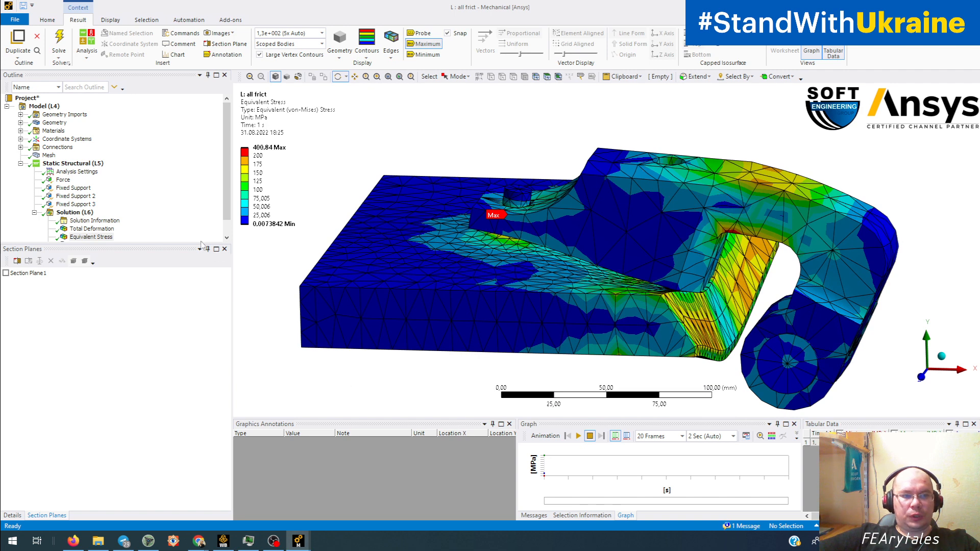
# Step: Review the three fixed supports on the base plate together, and the force applied to the bracket
pyautogui.click(73, 188)
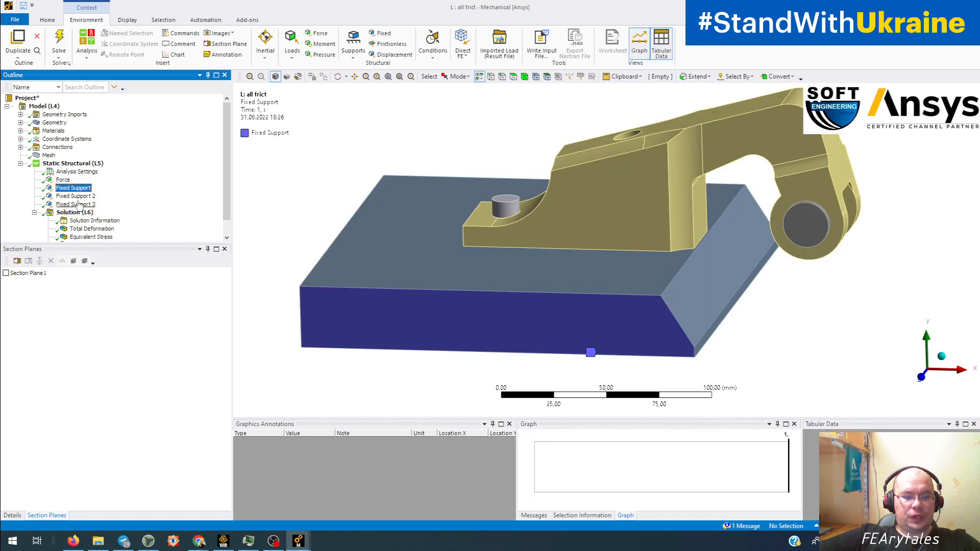
pyautogui.keyDown('shift'); pyautogui.click(76, 204); pyautogui.keyUp('shift')
pyautogui.moveTo(450, 366); pyautogui.dragTo(405, 371, button='middle')
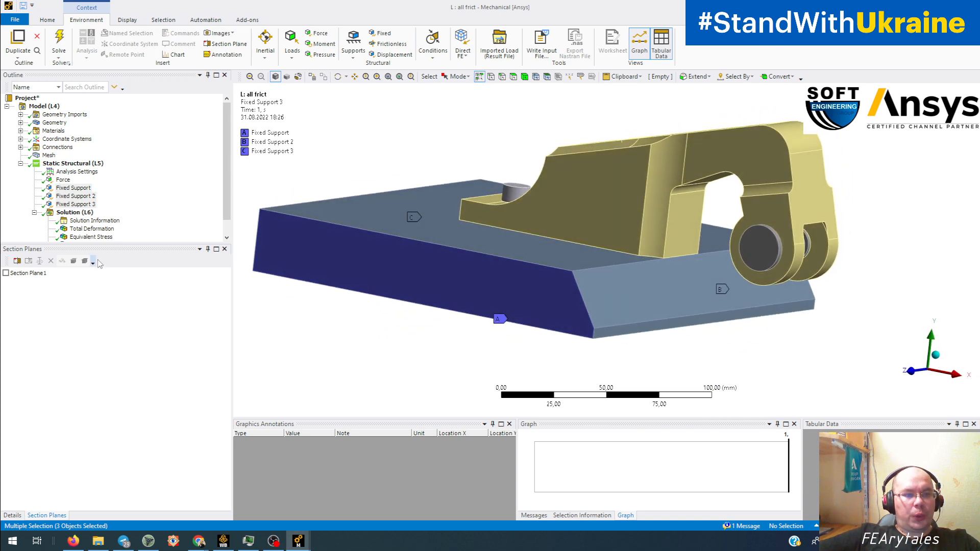
pyautogui.click(62, 180)
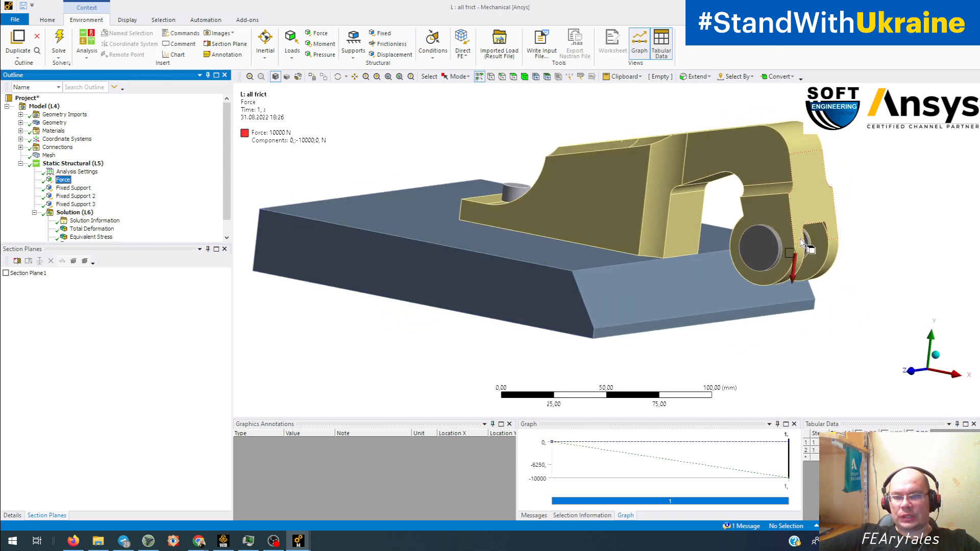
# Step: Expand the contacts under Connections and review all frictional contact pairs together on the model
pyautogui.click(20, 147)
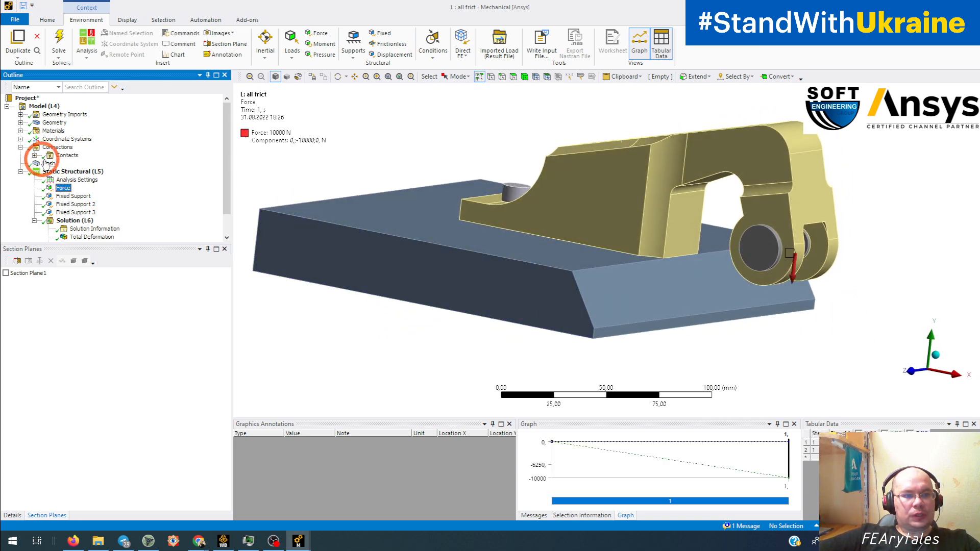
pyautogui.click(35, 155)
pyautogui.click(101, 164)
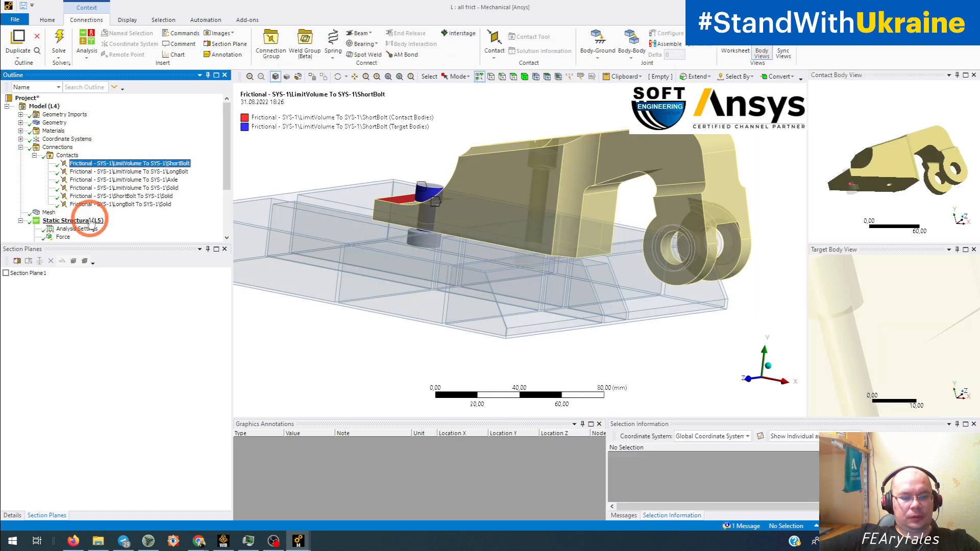
pyautogui.keyDown('shift'); pyautogui.click(102, 204); pyautogui.keyUp('shift')
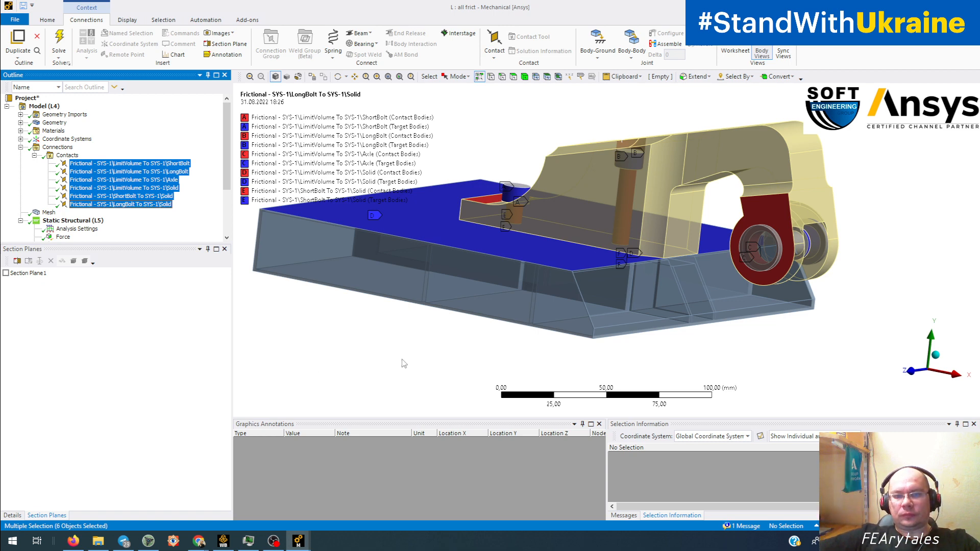
pyautogui.moveTo(527, 332); pyautogui.dragTo(516, 333, button='middle')
pyautogui.keyDown('ctrl'); pyautogui.moveTo(565, 311); pyautogui.dragTo(548, 328, button='middle'); pyautogui.keyUp('ctrl')
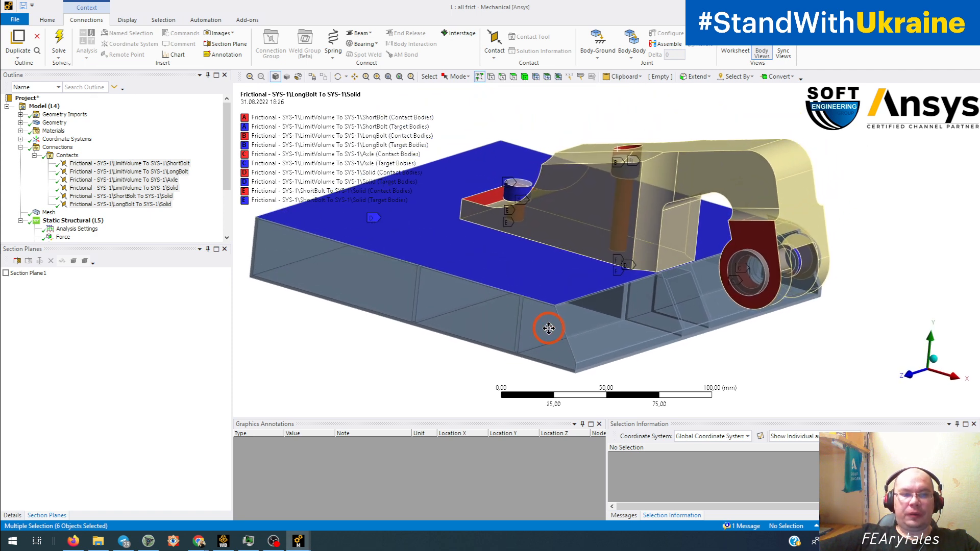
# Step: Return to the Equivalent Stress result and inspect the assembly around the short bolt from the side and above
pyautogui.scroll(-3, 103, 179)
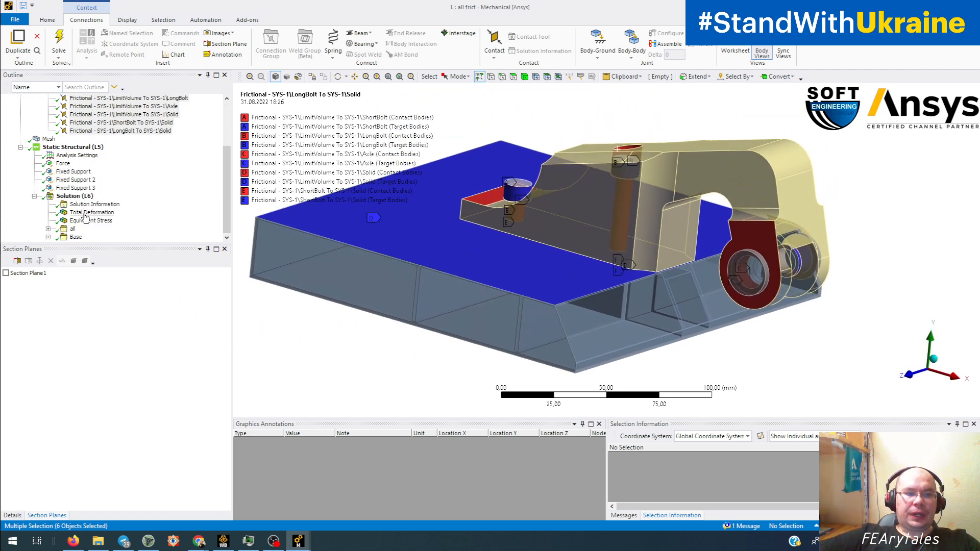
pyautogui.click(87, 221)
pyautogui.moveTo(368, 219); pyautogui.dragTo(520, 245, button='middle')
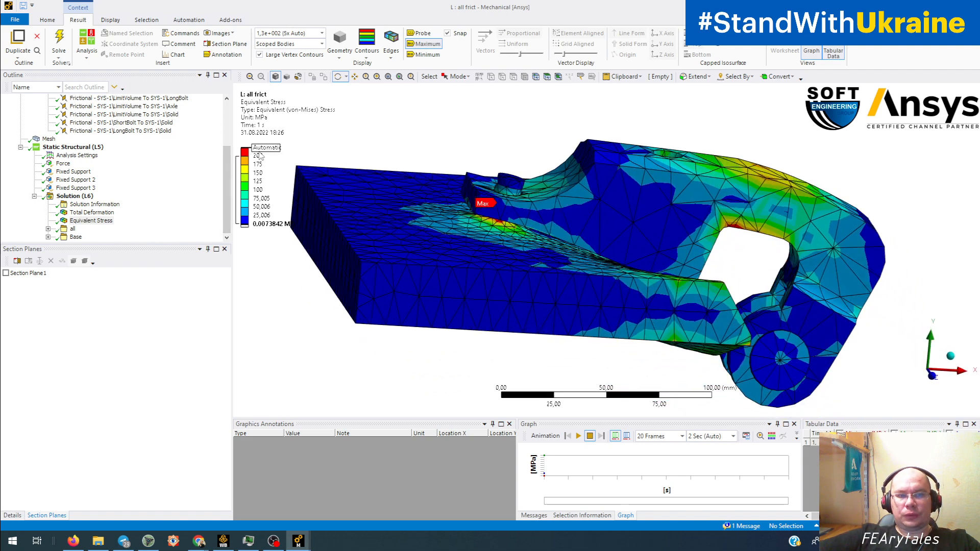
pyautogui.moveTo(467, 301); pyautogui.dragTo(438, 341, button='middle')
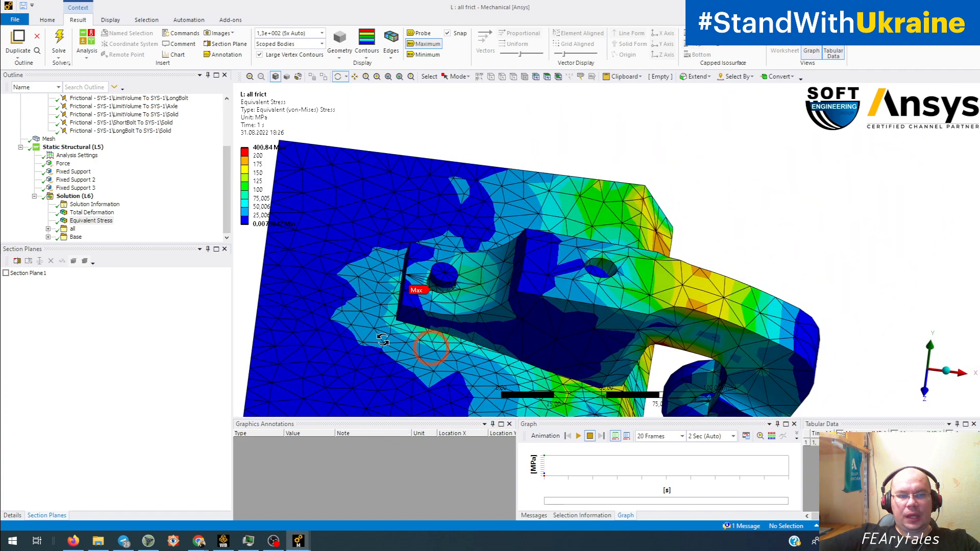
# Step: Isolate the short and long bolts by hiding all other bodies, and display their Equivalent Stress result
pyautogui.click(74, 196)
pyautogui.click(426, 282)
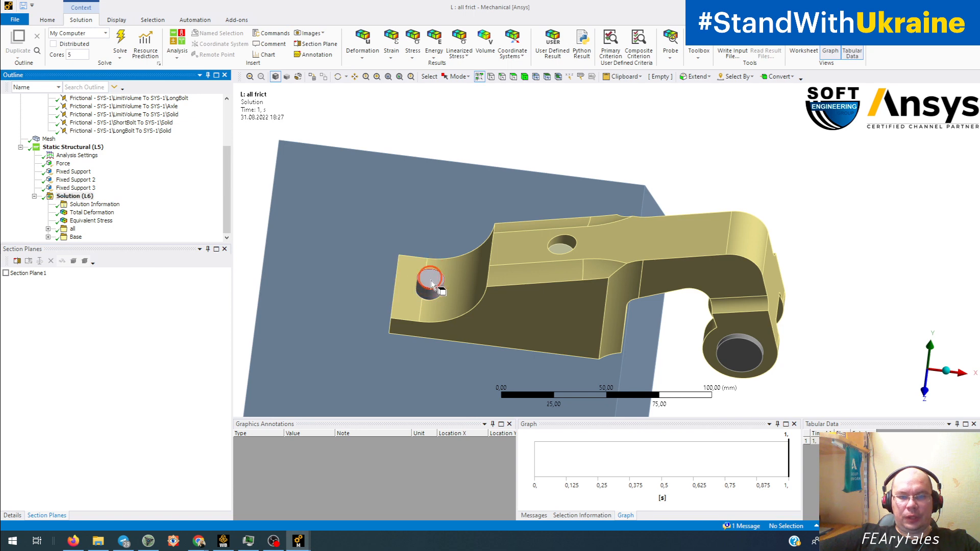
pyautogui.keyDown('ctrl'); pyautogui.click(559, 251); pyautogui.keyUp('ctrl')
pyautogui.rightClick(559, 252)
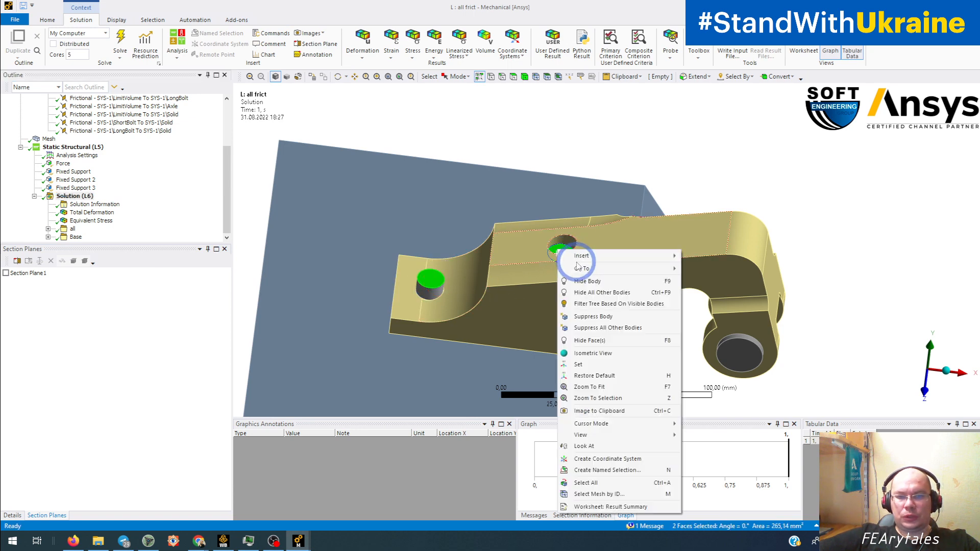
pyautogui.click(597, 293)
pyautogui.moveTo(573, 306); pyautogui.dragTo(572, 275, button='middle')
pyautogui.click(108, 223)
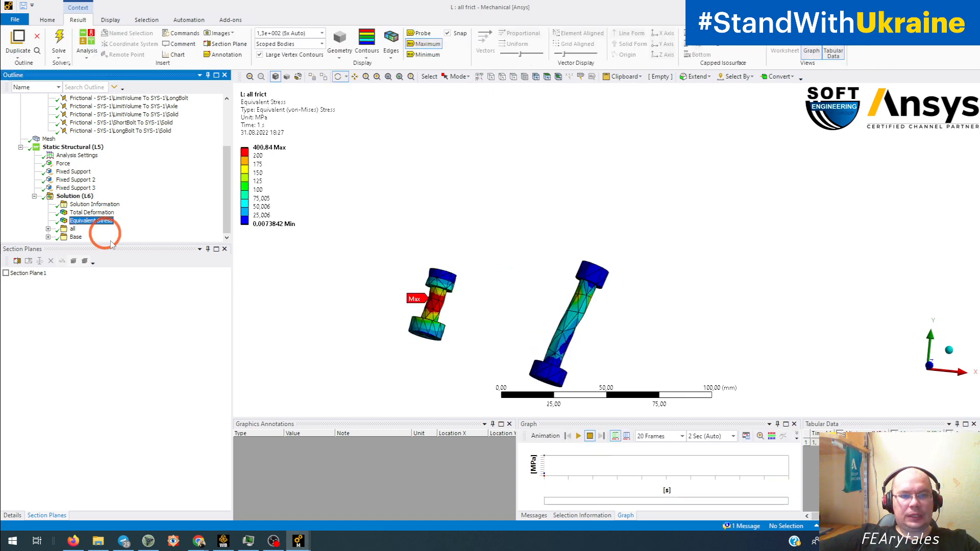
# Step: Examine the stress distribution along the short bolt's shank and heads up close
pyautogui.moveTo(424, 279); pyautogui.dragTo(506, 284, button='middle')
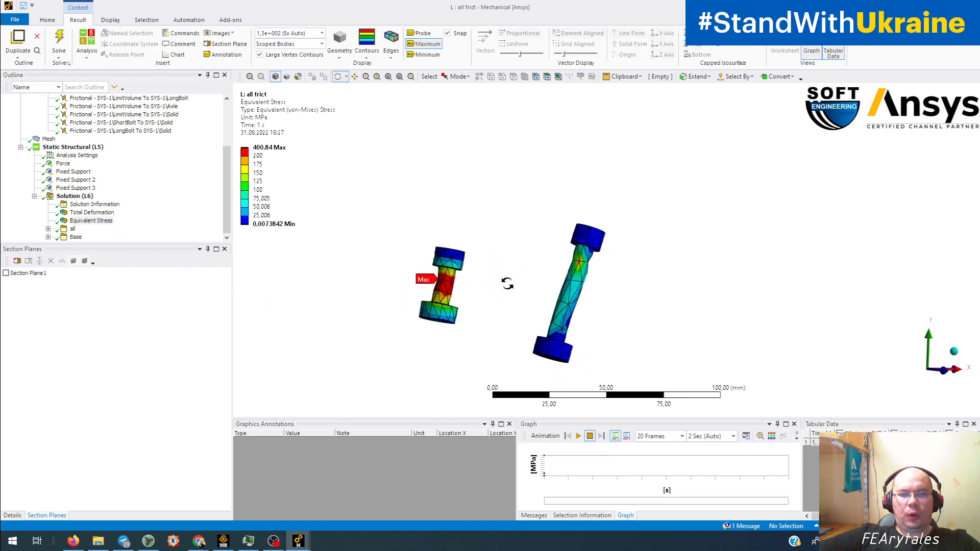
pyautogui.scroll(4, 508, 283)
pyautogui.keyDown('ctrl'); pyautogui.moveTo(420, 331); pyautogui.dragTo(600, 273, button='middle'); pyautogui.keyUp('ctrl')
pyautogui.scroll(4, 488, 296)
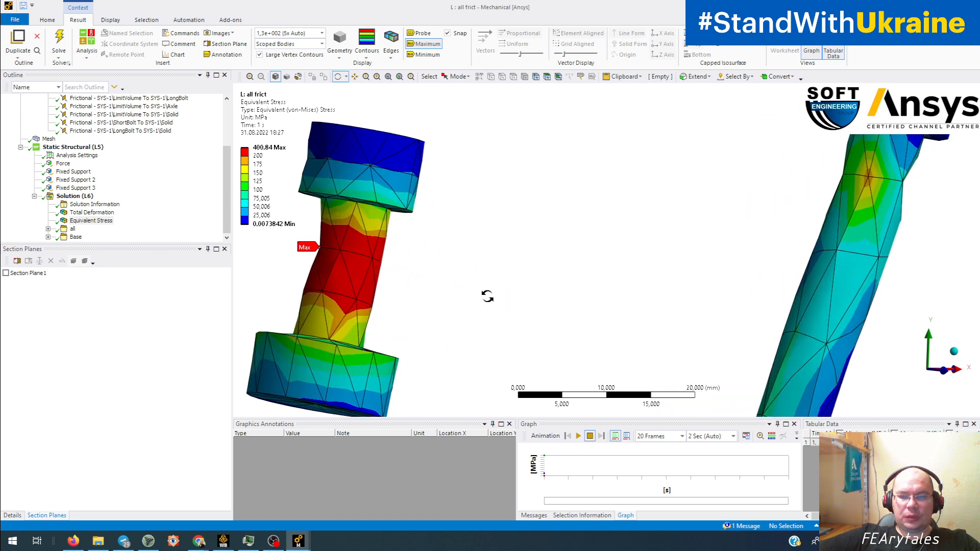
pyautogui.moveTo(486, 297); pyautogui.dragTo(611, 194, button='middle')
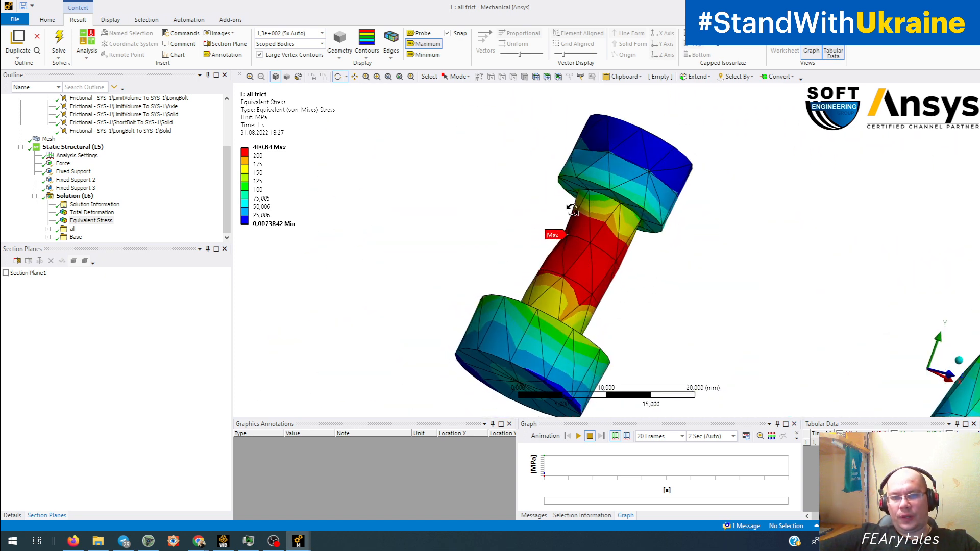
pyautogui.moveTo(650, 266); pyautogui.dragTo(346, 212, button='middle')
# Step: Examine the stress distribution and bending along the long bolt's shank from several sides
pyautogui.keyDown('ctrl'); pyautogui.moveTo(693, 182); pyautogui.dragTo(147, 354, button='middle'); pyautogui.keyUp('ctrl')
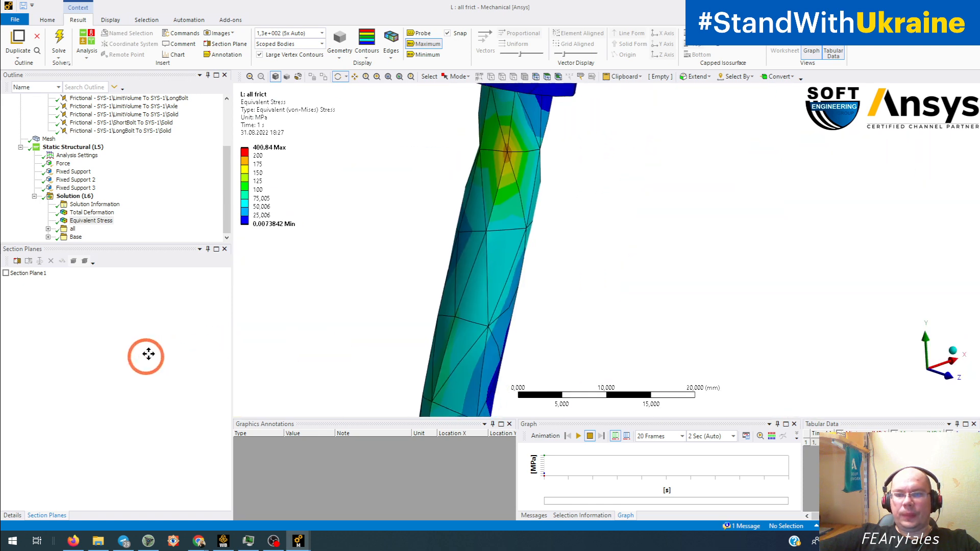
pyautogui.moveTo(563, 230)
pyautogui.mouseDown(button='middle')
pyautogui.moveTo(598, 236)
pyautogui.moveTo(556, 233)
pyautogui.mouseUp(button='middle')
pyautogui.keyDown('ctrl'); pyautogui.moveTo(587, 172); pyautogui.dragTo(641, 175, button='middle'); pyautogui.keyUp('ctrl')
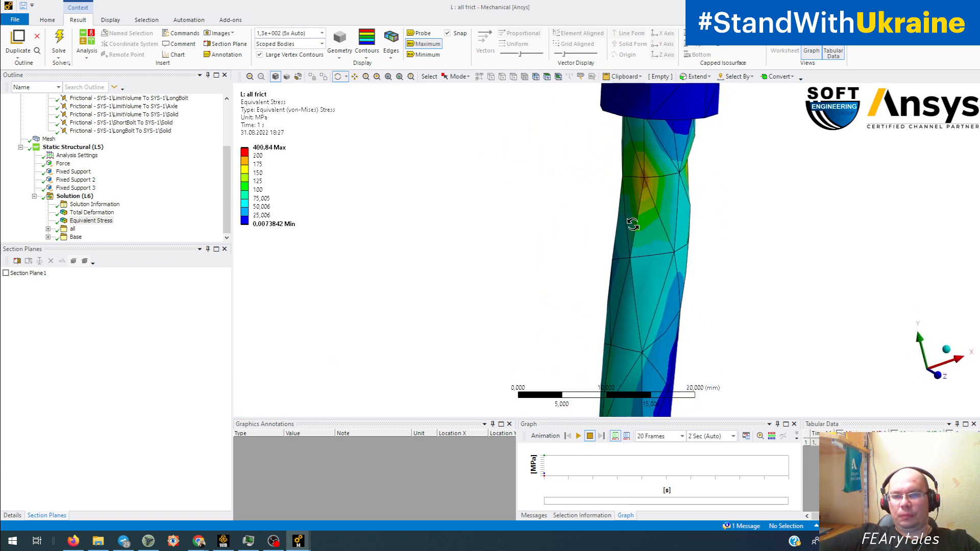
pyautogui.moveTo(633, 224); pyautogui.dragTo(528, 209, button='middle')
pyautogui.moveTo(619, 246); pyautogui.dragTo(727, 223, button='middle')
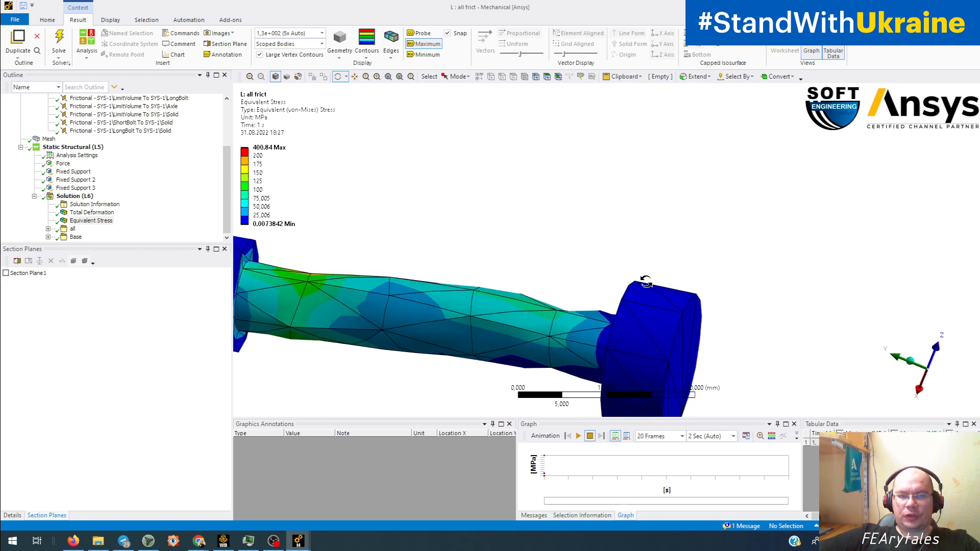
# Step: Set the result's deformation scale to 0.0 (Undeformed) and inspect the mesh shape and stress along the long bolt's shank
pyautogui.click(322, 33)
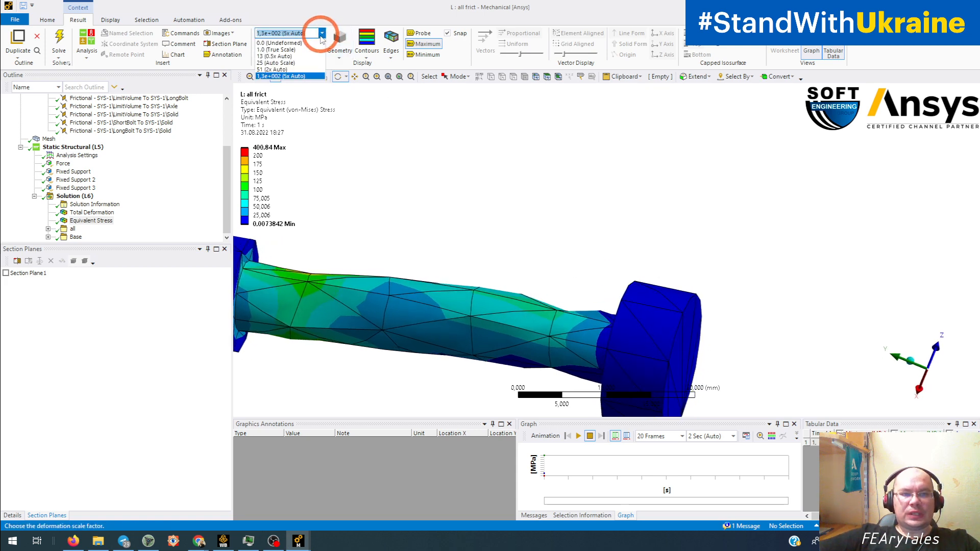
pyautogui.click(286, 43)
pyautogui.moveTo(383, 169); pyautogui.dragTo(551, 260, button='middle')
pyautogui.scroll(2, 552, 260)
pyautogui.moveTo(510, 291); pyautogui.dragTo(510, 295, button='middle')
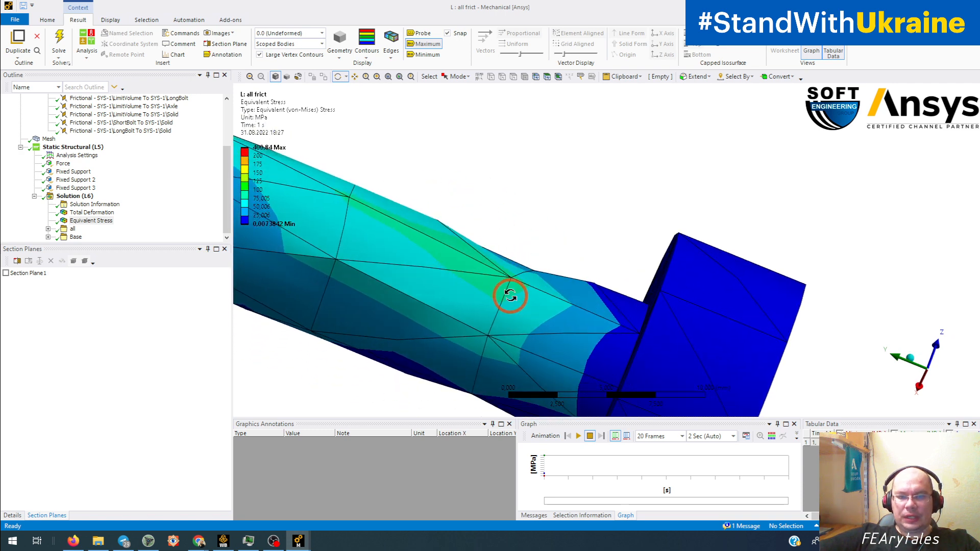
pyautogui.moveTo(551, 266); pyautogui.dragTo(560, 258, button='middle')
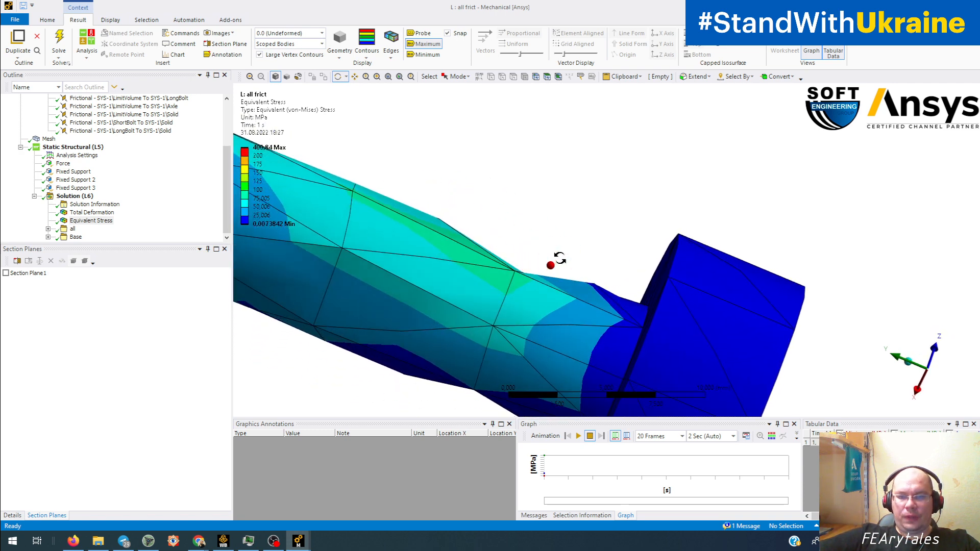
pyautogui.scroll(-3, 464, 280)
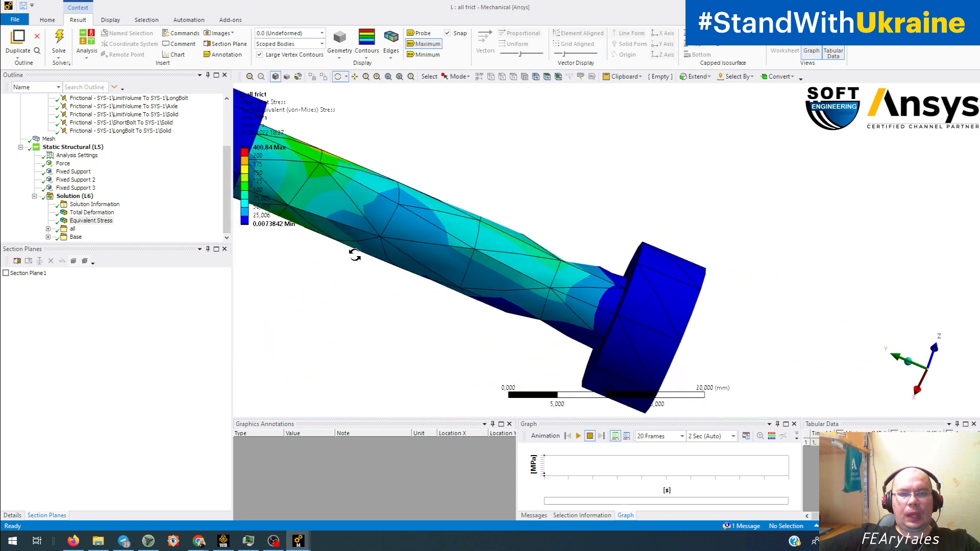
pyautogui.moveTo(355, 255); pyautogui.dragTo(627, 131)
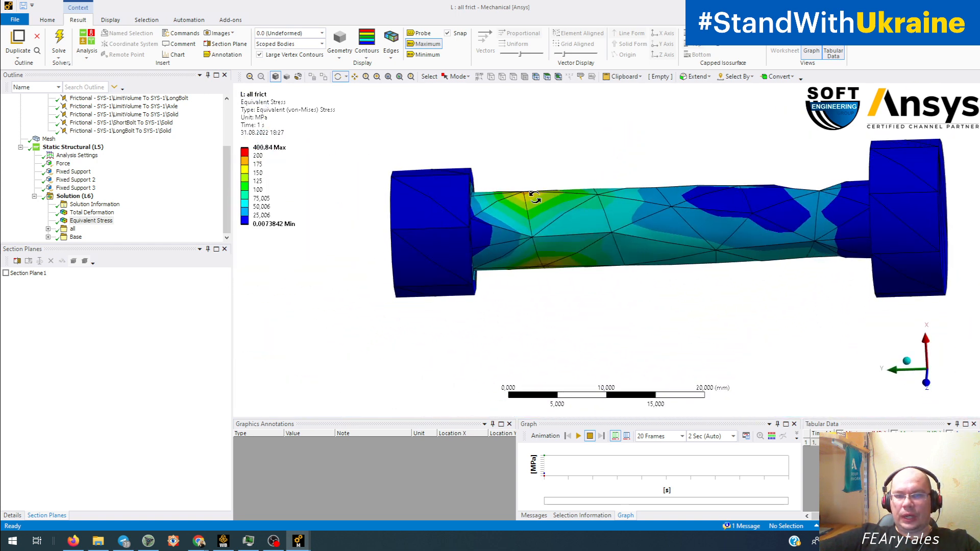
pyautogui.moveTo(534, 198); pyautogui.dragTo(531, 156)
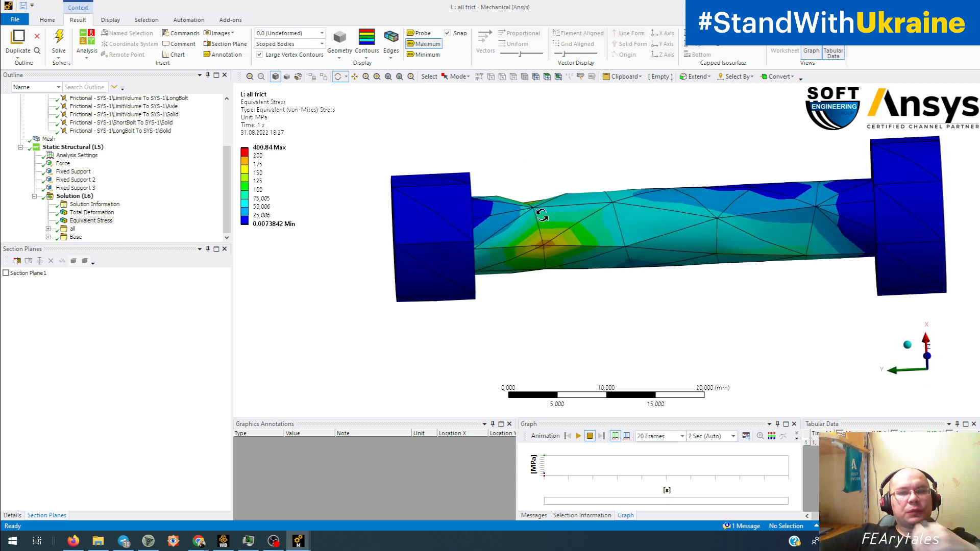
pyautogui.moveTo(542, 215); pyautogui.dragTo(536, 185)
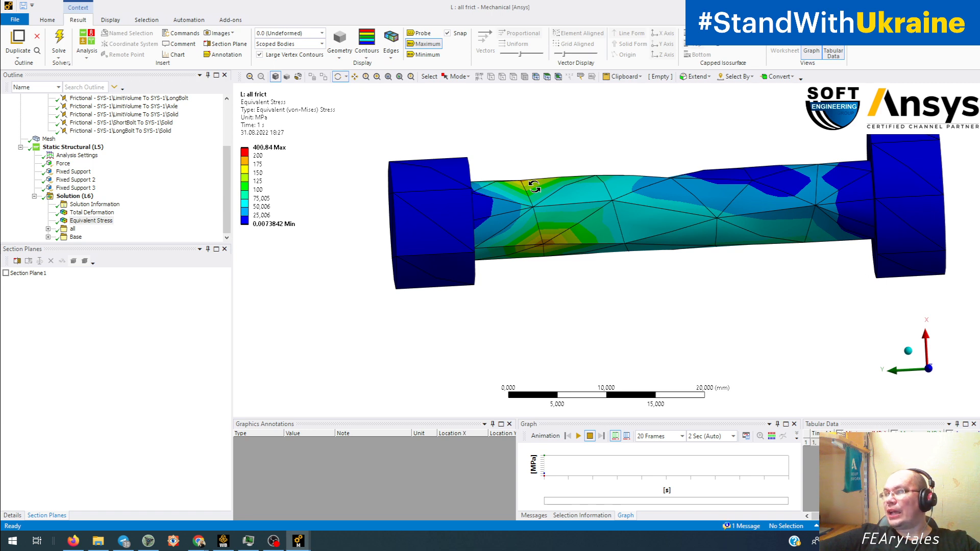
# Step: Invert body visibility to show the parts without the bolts, and inspect the mesh and stress inside the bolt hole
pyautogui.rightClick(309, 277)
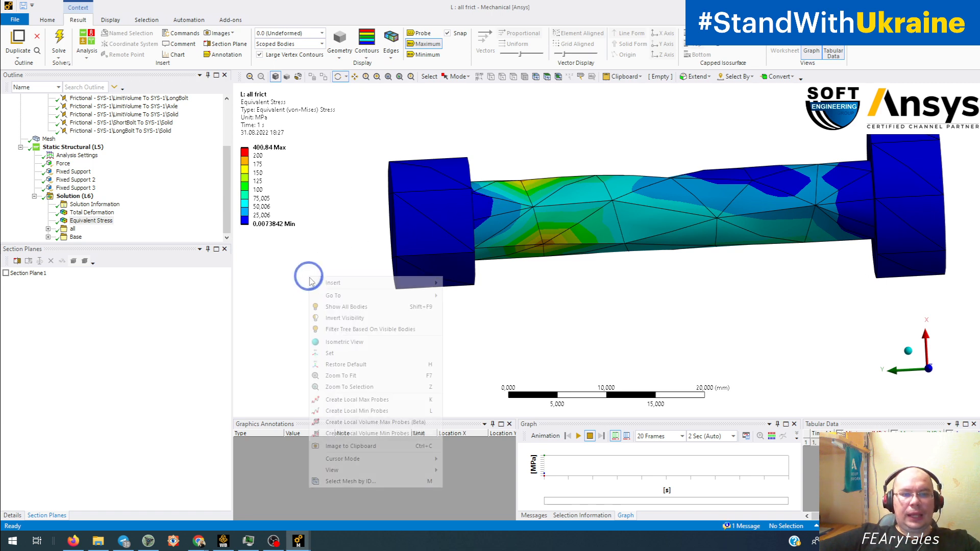
pyautogui.click(344, 318)
pyautogui.moveTo(372, 322); pyautogui.dragTo(594, 239)
pyautogui.scroll(10, 591, 235)
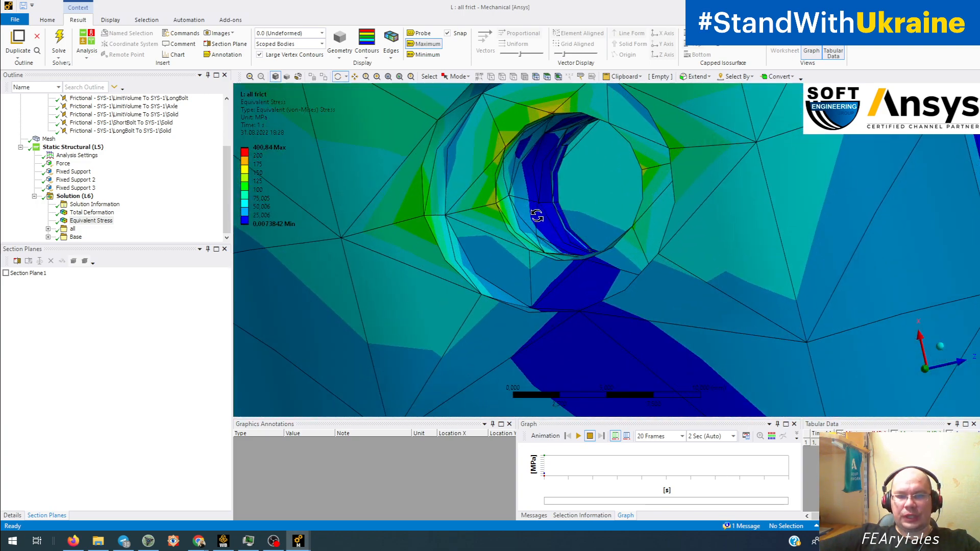
pyautogui.keyDown('ctrl'); pyautogui.moveTo(538, 215); pyautogui.dragTo(587, 259, button='middle'); pyautogui.keyUp('ctrl')
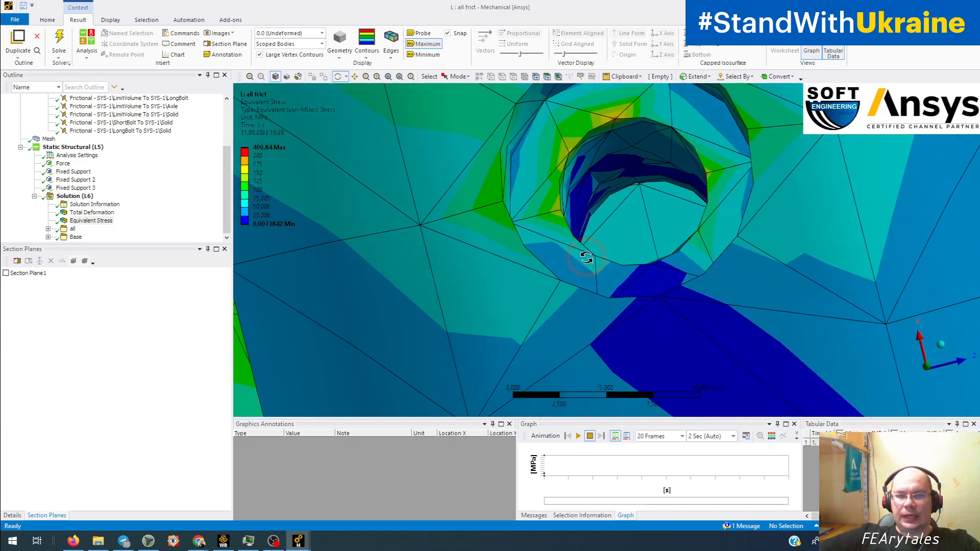
pyautogui.scroll(4, 585, 257)
pyautogui.keyDown('ctrl'); pyautogui.moveTo(577, 199); pyautogui.dragTo(573, 239, button='middle'); pyautogui.keyUp('ctrl')
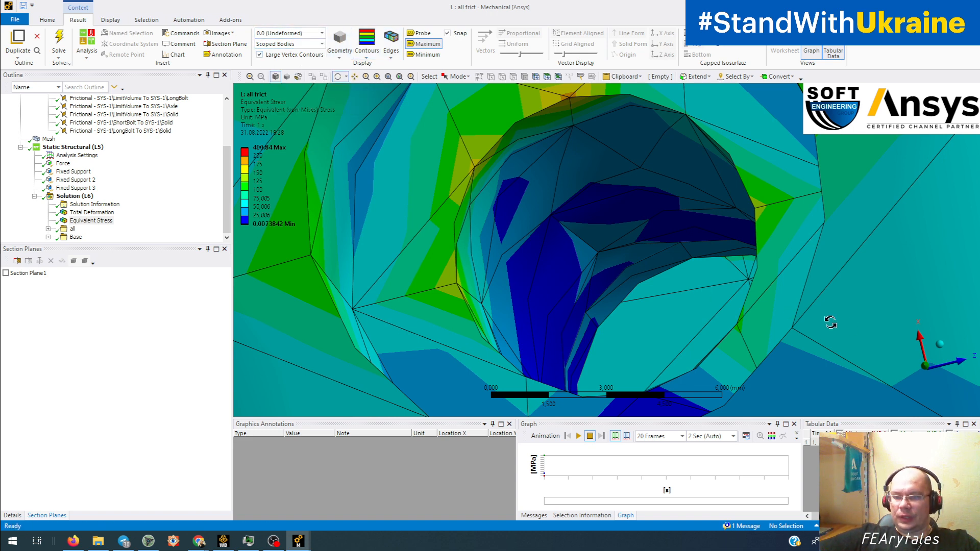
# Step: Look straight along the Y axis into the bolt hole and examine how the mesh edges follow its circular rim
pyautogui.click(926, 367)
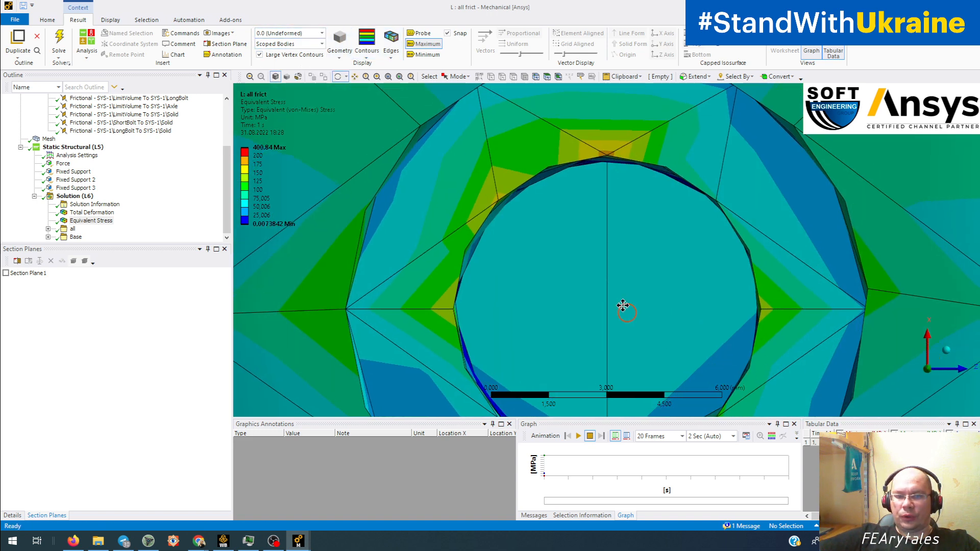
pyautogui.keyDown('ctrl'); pyautogui.moveTo(623, 307); pyautogui.dragTo(542, 253, button='middle'); pyautogui.keyUp('ctrl')
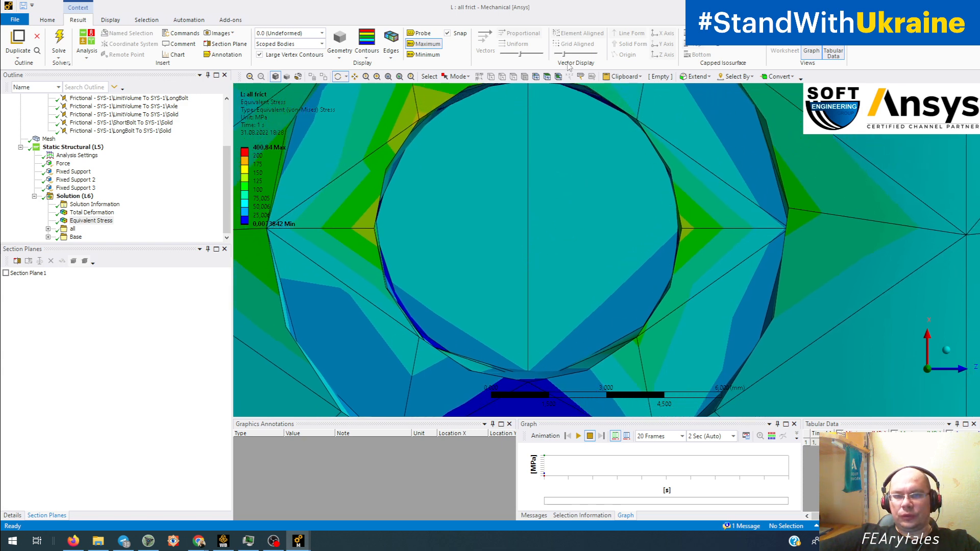
pyautogui.keyDown('ctrl'); pyautogui.moveTo(355, 181); pyautogui.dragTo(396, 286, button='middle'); pyautogui.keyUp('ctrl')
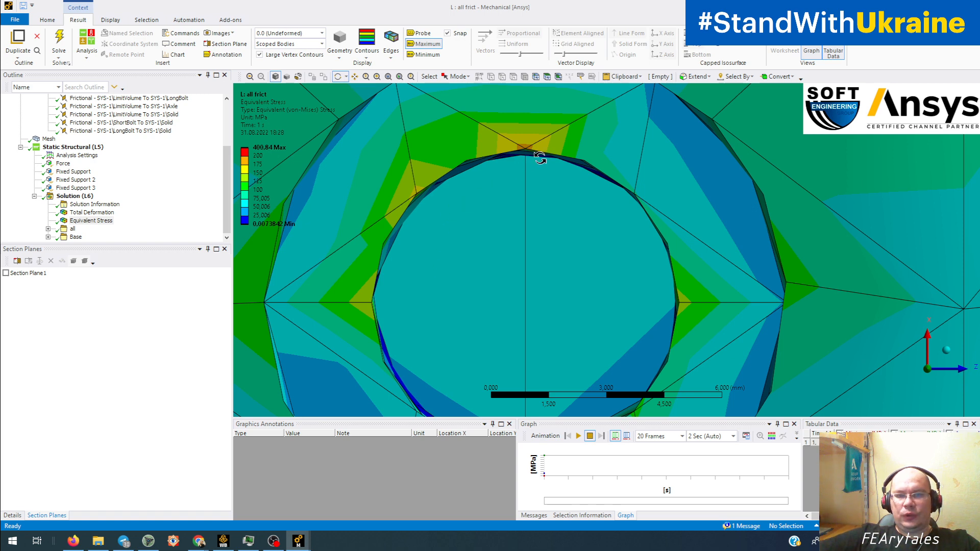
pyautogui.scroll(2, 515, 171)
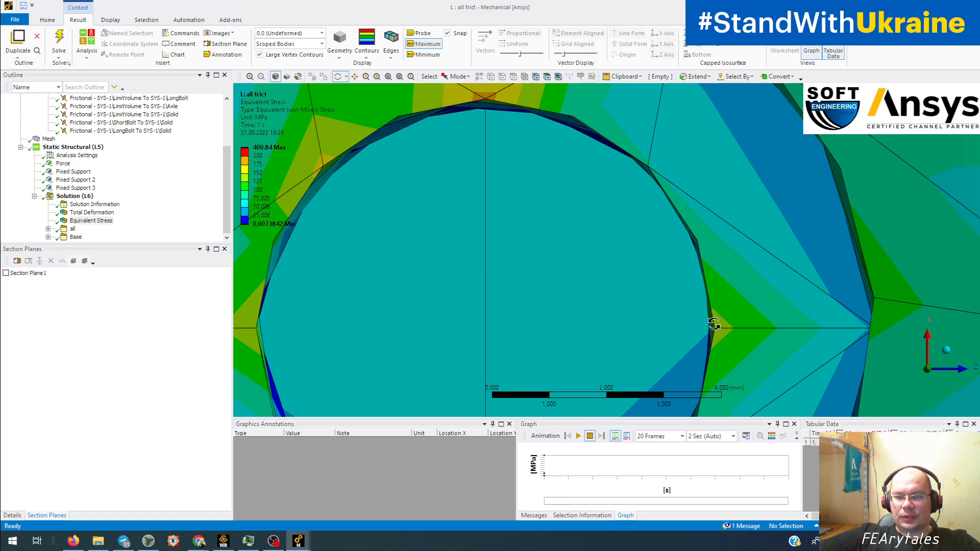
pyautogui.keyDown('ctrl'); pyautogui.moveTo(706, 380); pyautogui.dragTo(702, 274, button='middle'); pyautogui.keyUp('ctrl')
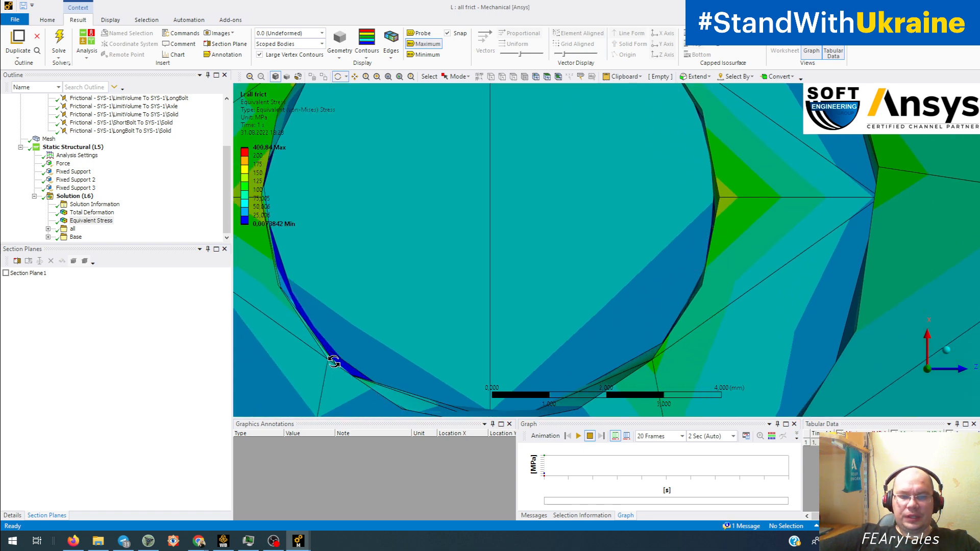
pyautogui.keyDown('ctrl'); pyautogui.moveTo(359, 348); pyautogui.dragTo(367, 240, button='middle'); pyautogui.keyUp('ctrl')
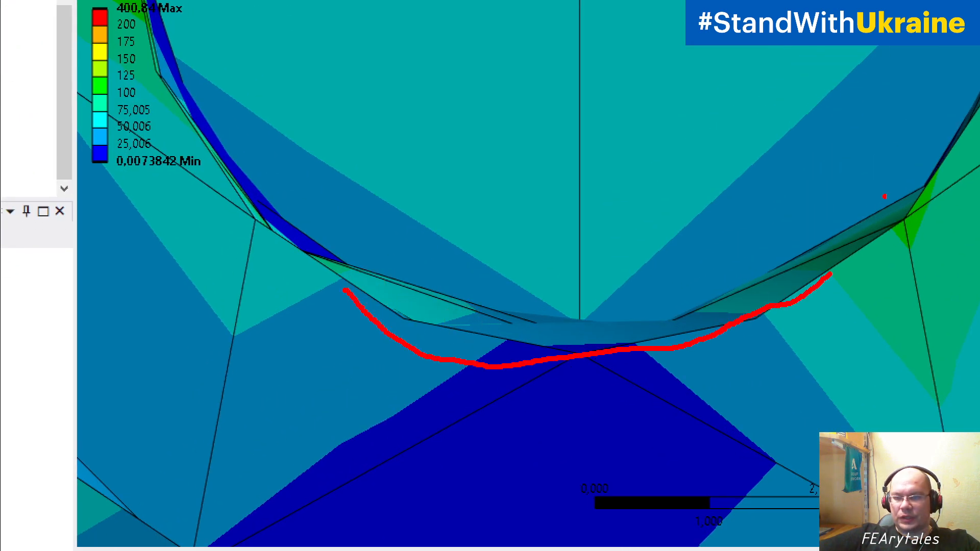
pyautogui.moveTo(818, 256); pyautogui.dragTo(722, 309)
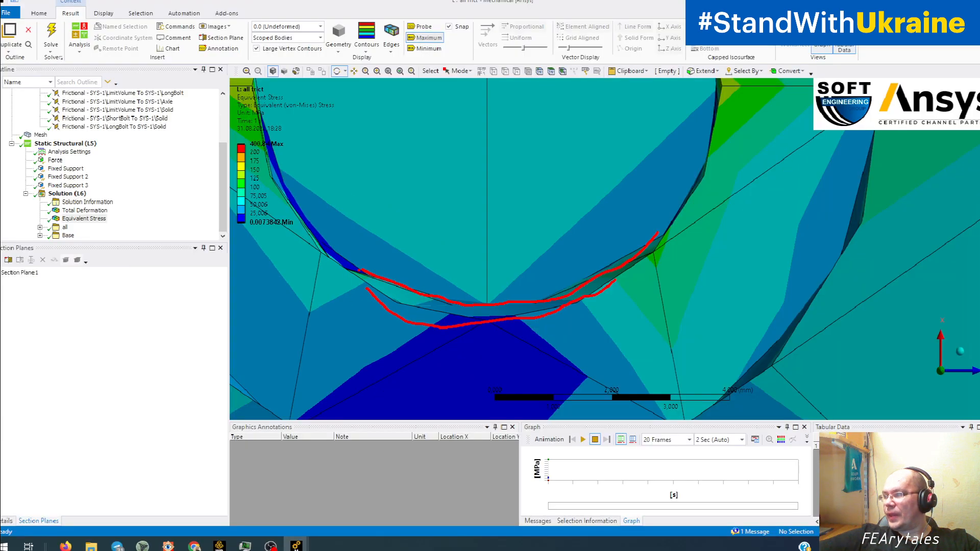
pyautogui.press('Escape')
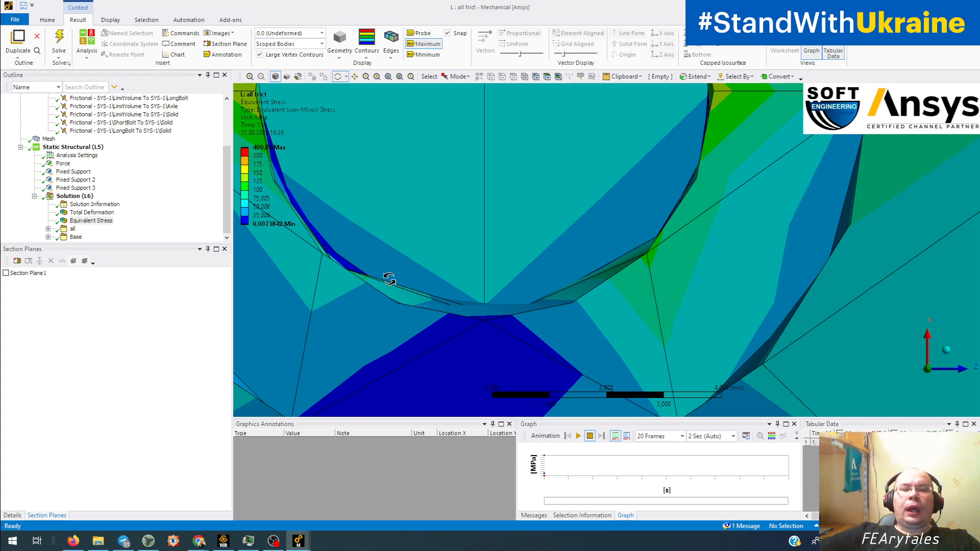
# Step: Inspect the element shapes and stress on the bolt hole's inner wall from oblique angles
pyautogui.moveTo(389, 279); pyautogui.dragTo(436, 285)
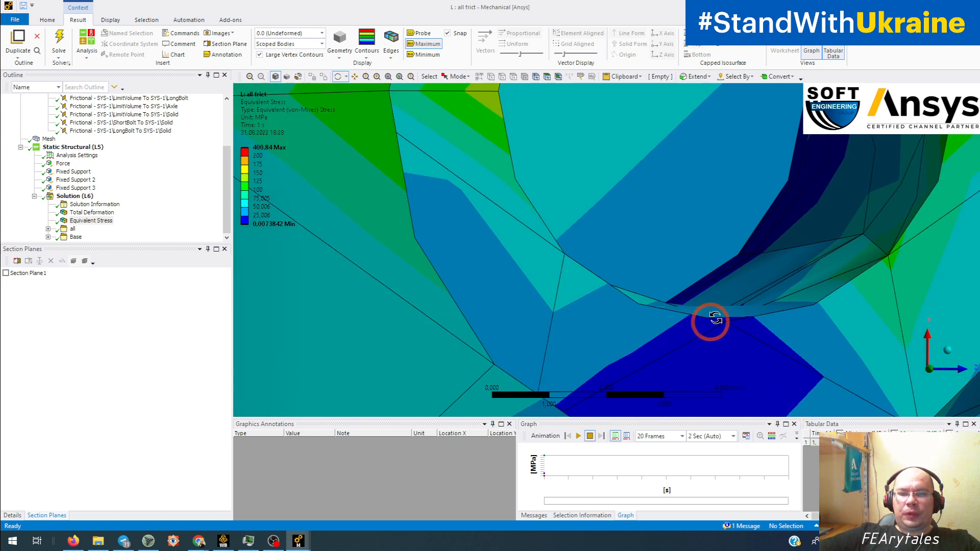
pyautogui.moveTo(707, 322); pyautogui.dragTo(726, 324)
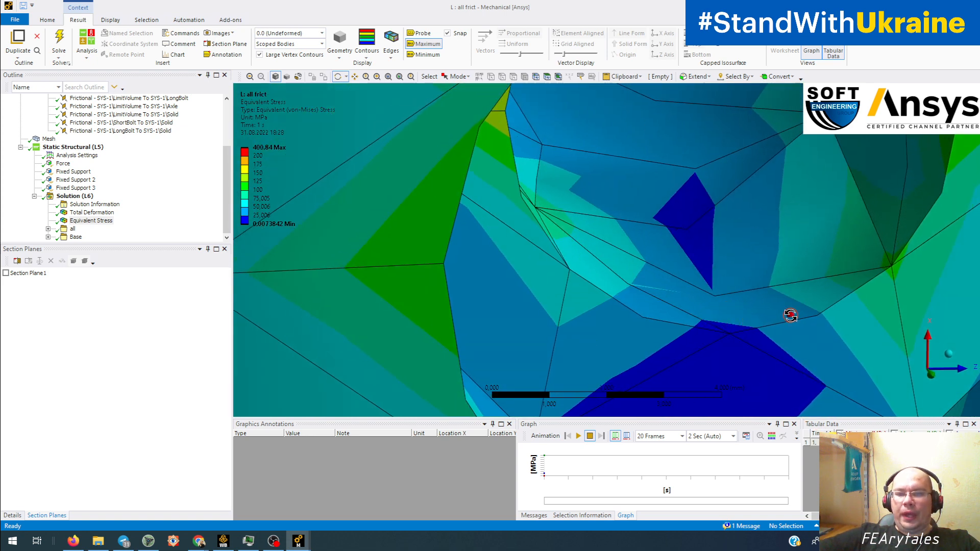
pyautogui.moveTo(791, 315); pyautogui.dragTo(803, 297)
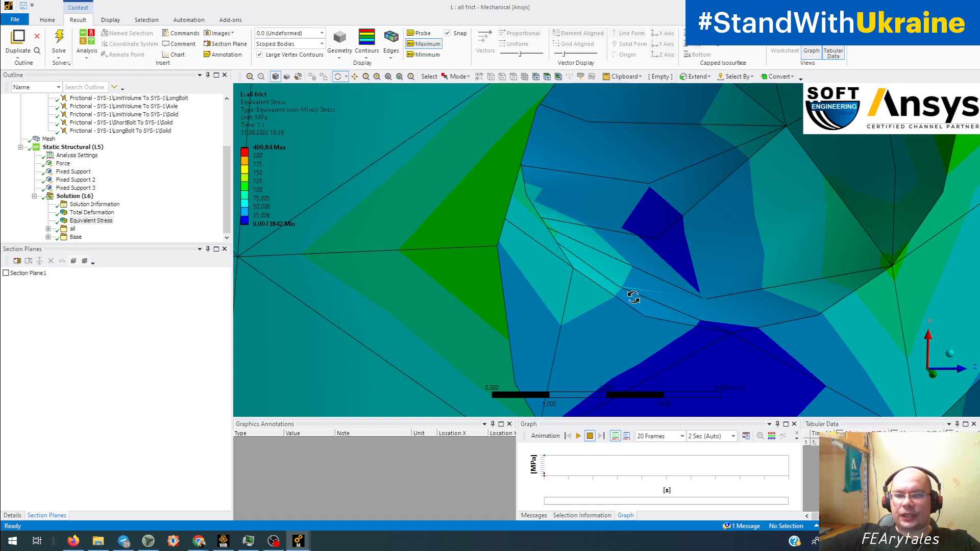
pyautogui.moveTo(883, 204); pyautogui.dragTo(633, 245)
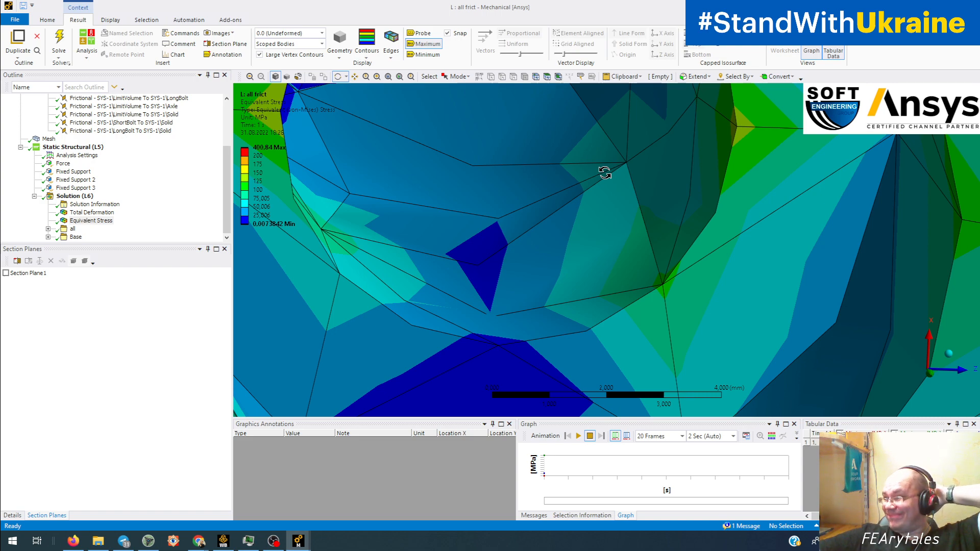
pyautogui.scroll(-6, 536, 258)
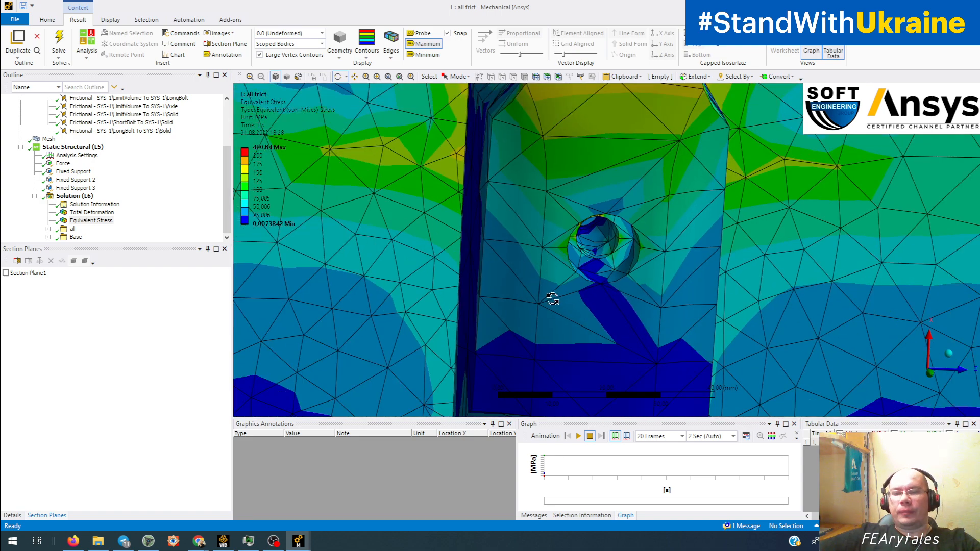
pyautogui.moveTo(552, 300); pyautogui.dragTo(497, 241)
# Step: Switch to the "M : all frict+ mesh" Mechanical window and hide all bodies except the short and long bolts
pyautogui.moveTo(306, 543)
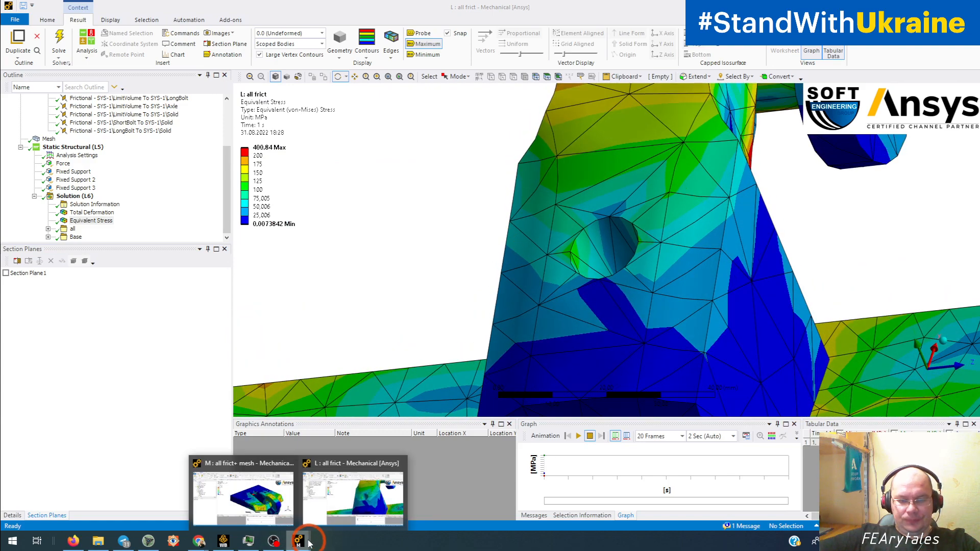
pyautogui.click(252, 494)
pyautogui.moveTo(620, 257)
pyautogui.mouseDown()
pyautogui.moveTo(547, 256)
pyautogui.moveTo(633, 230)
pyautogui.moveTo(682, 271)
pyautogui.moveTo(661, 280)
pyautogui.moveTo(601, 250)
pyautogui.mouseUp()
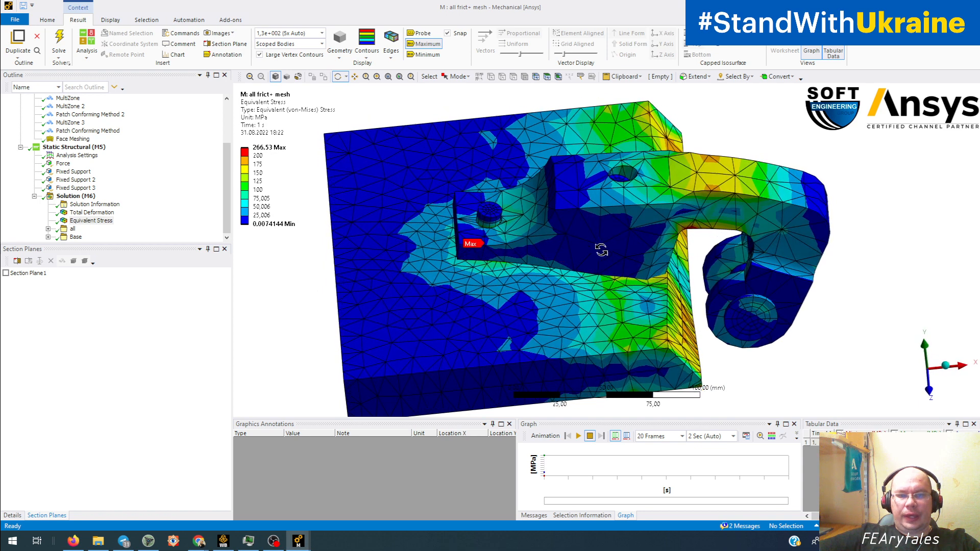
pyautogui.click(67, 196)
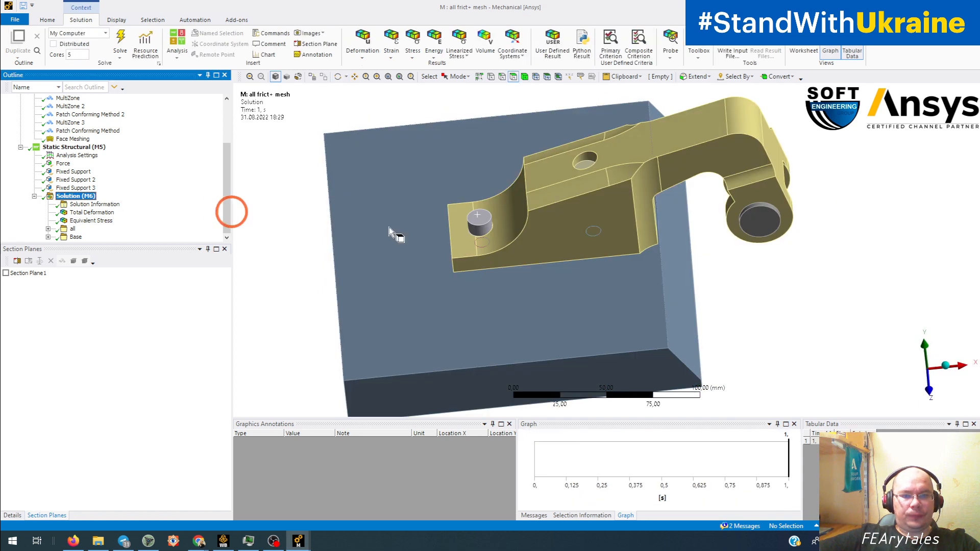
pyautogui.click(476, 220)
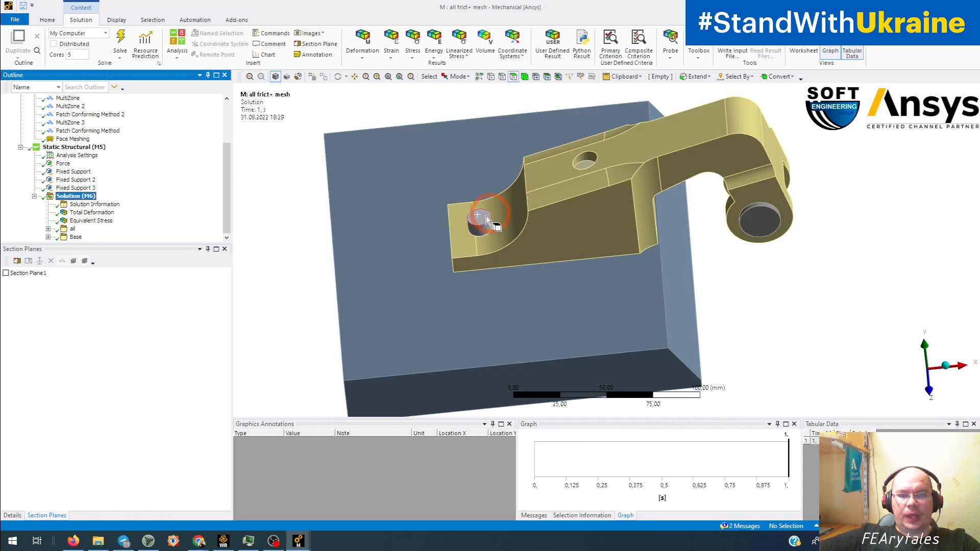
pyautogui.keyDown('ctrl'); pyautogui.click(581, 167); pyautogui.keyUp('ctrl')
pyautogui.rightClick(586, 169)
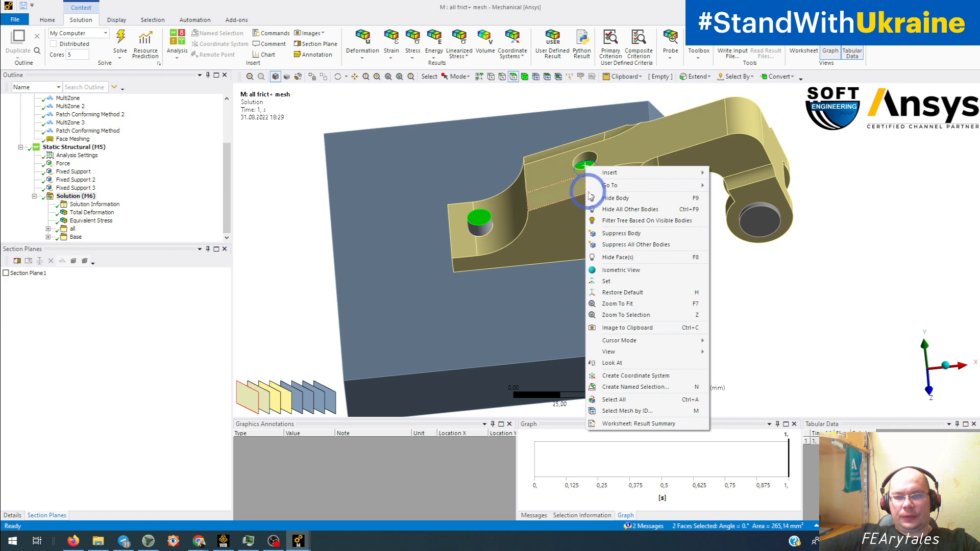
pyautogui.click(633, 210)
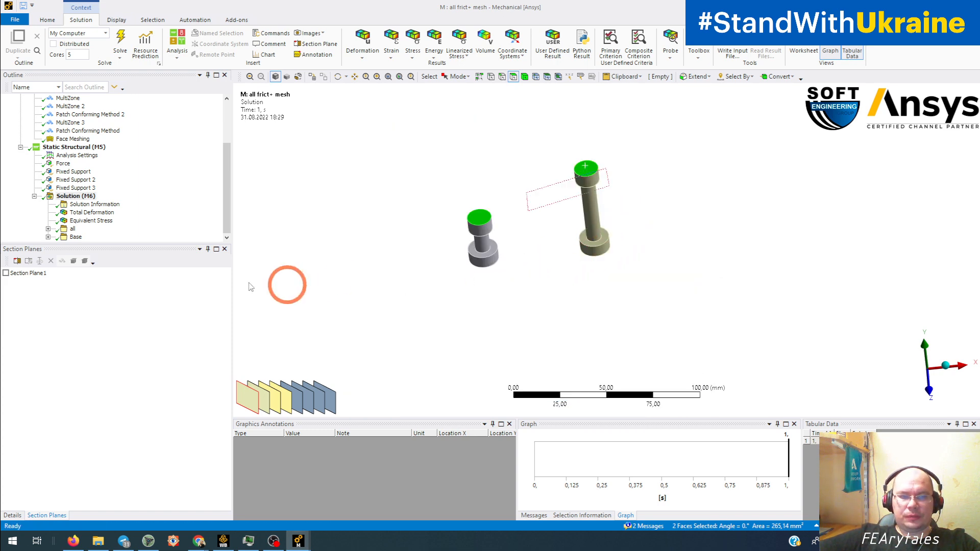
# Step: Display the mesh of the two isolated bolts and examine the elements on their heads and shanks
pyautogui.scroll(3, 76, 174)
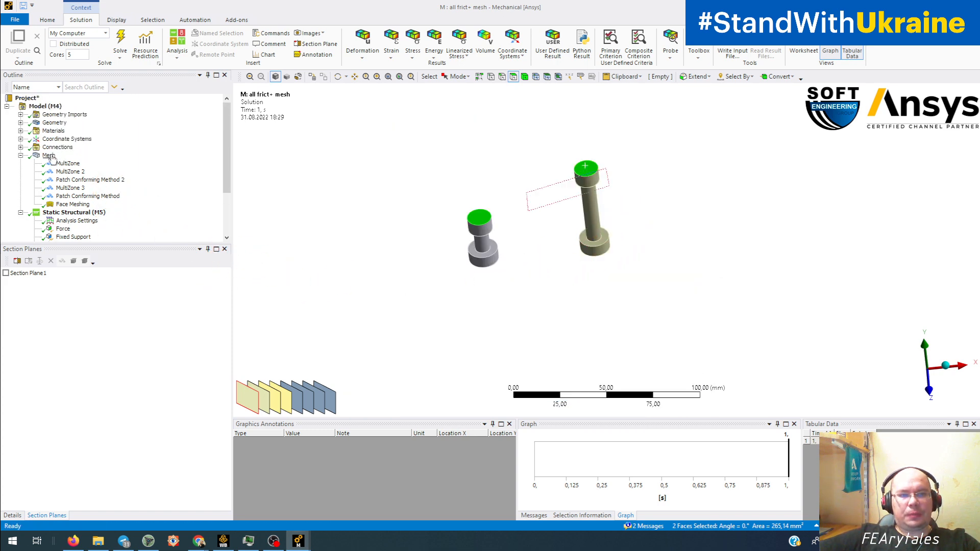
pyautogui.click(52, 158)
pyautogui.moveTo(399, 269); pyautogui.dragTo(416, 199, button='middle')
pyautogui.click(386, 258)
pyautogui.scroll(4, 391, 257)
pyautogui.scroll(3, 392, 257)
pyautogui.scroll(3, 519, 305)
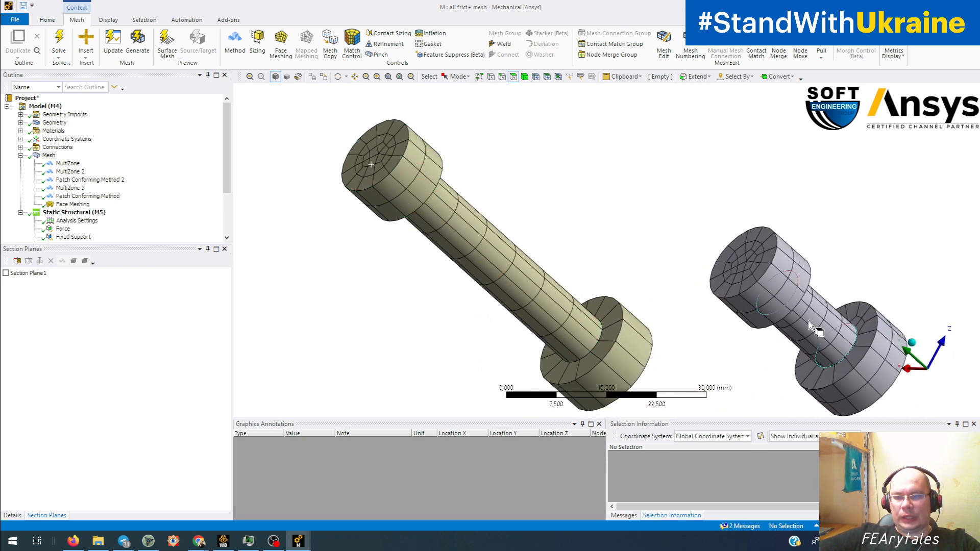
pyautogui.moveTo(812, 327); pyautogui.dragTo(837, 285, button='middle')
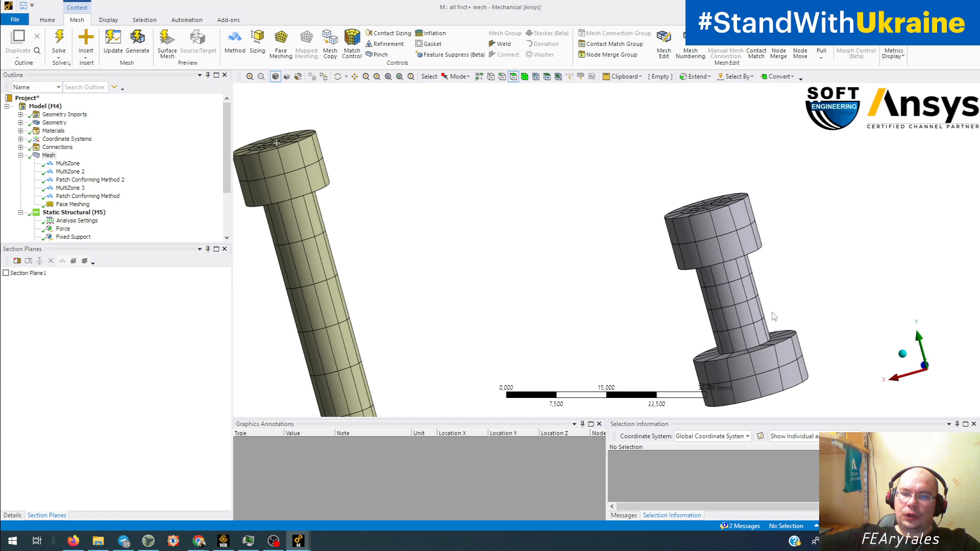
pyautogui.moveTo(791, 317); pyautogui.dragTo(804, 294, button='middle')
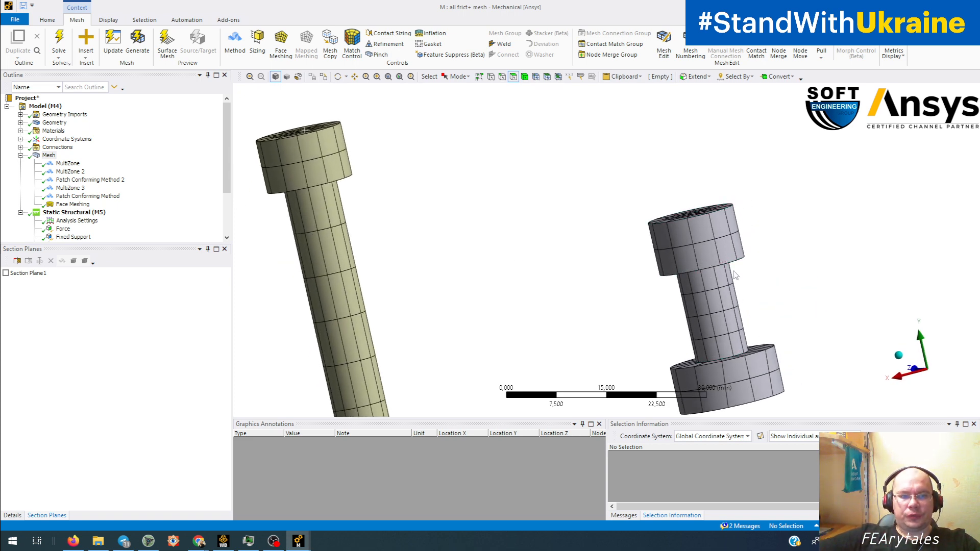
pyautogui.scroll(-3, 580, 273)
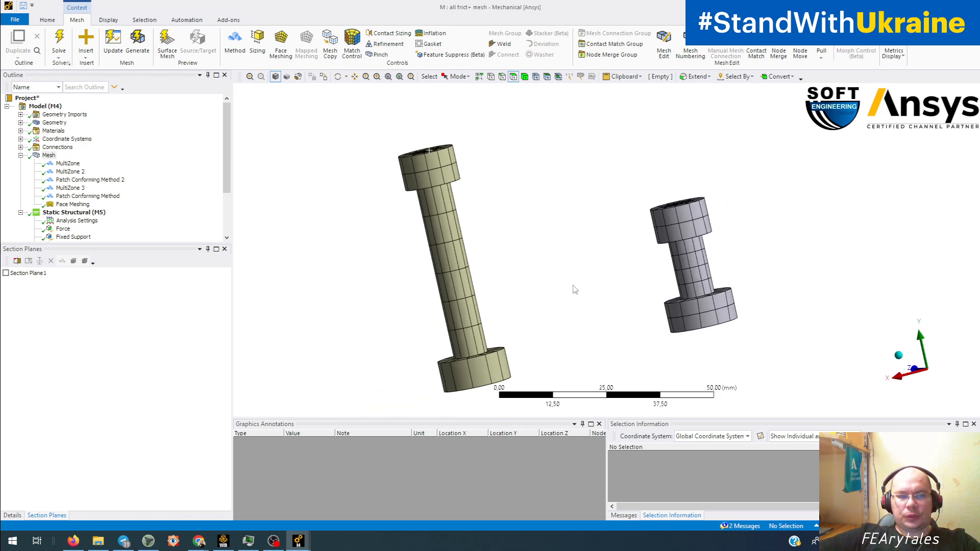
# Step: Review the MultiZone mesh methods assigned to both bolts and open the detailed settings of MultiZone 2
pyautogui.click(64, 164)
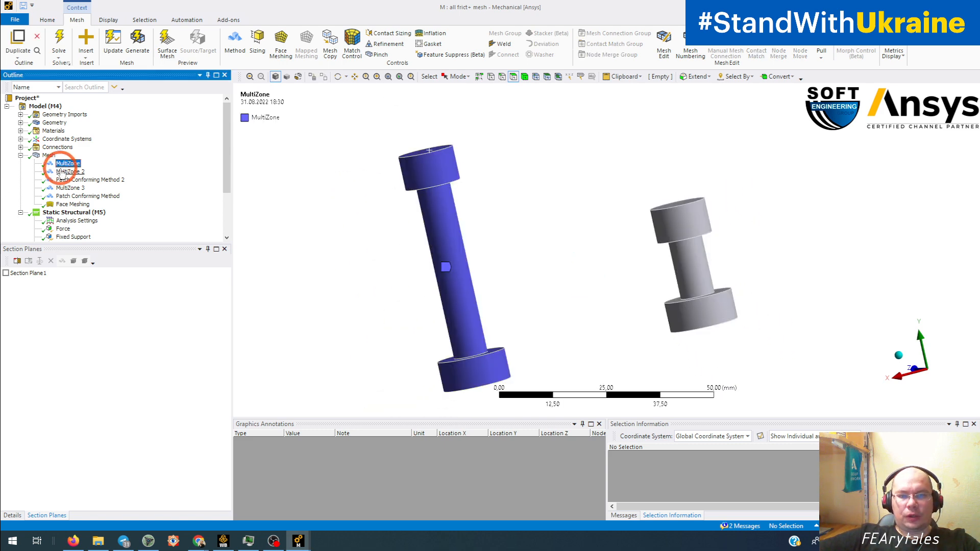
pyautogui.click(67, 172)
pyautogui.moveTo(400, 259); pyautogui.dragTo(398, 271, button='middle')
pyautogui.click(11, 517)
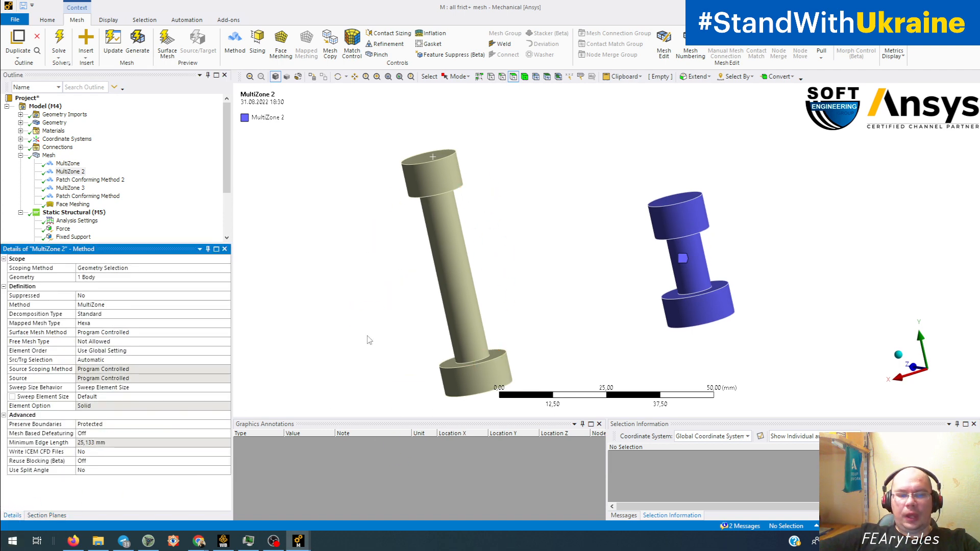
# Step: Switch back to the "L : all frict" window, display its mesh, and examine the elements around the bracket's bolt hole along the Y axis
pyautogui.moveTo(298, 542)
pyautogui.click(357, 508)
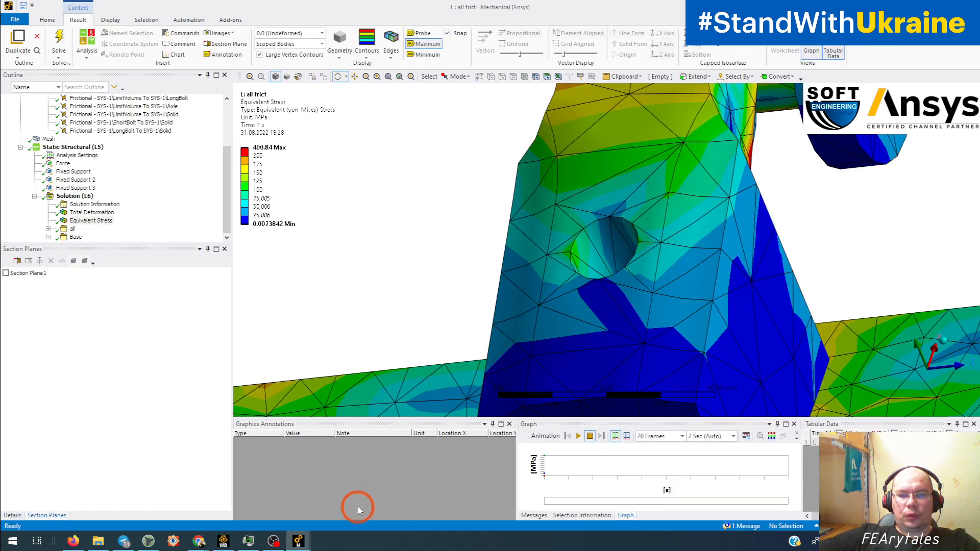
pyautogui.click(49, 139)
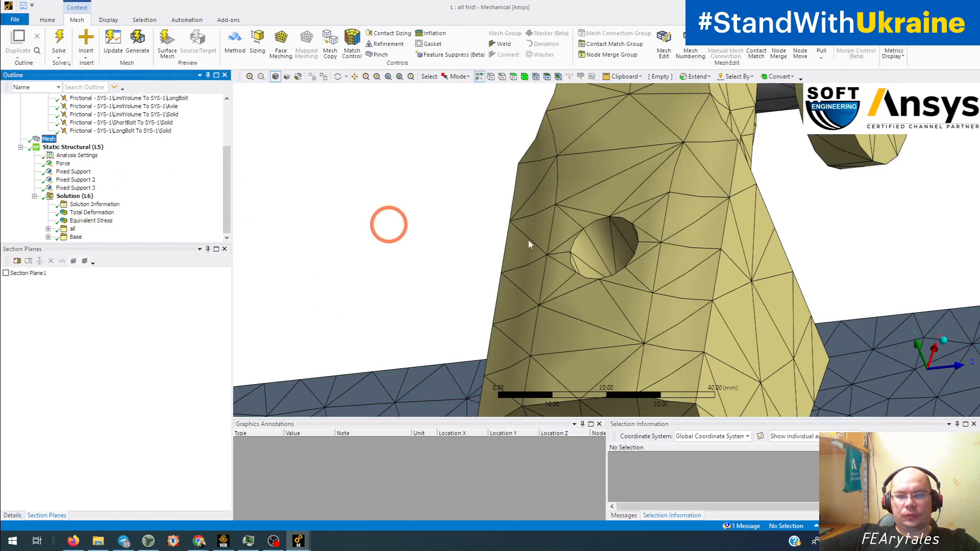
pyautogui.moveTo(389, 221); pyautogui.dragTo(661, 302, button='middle')
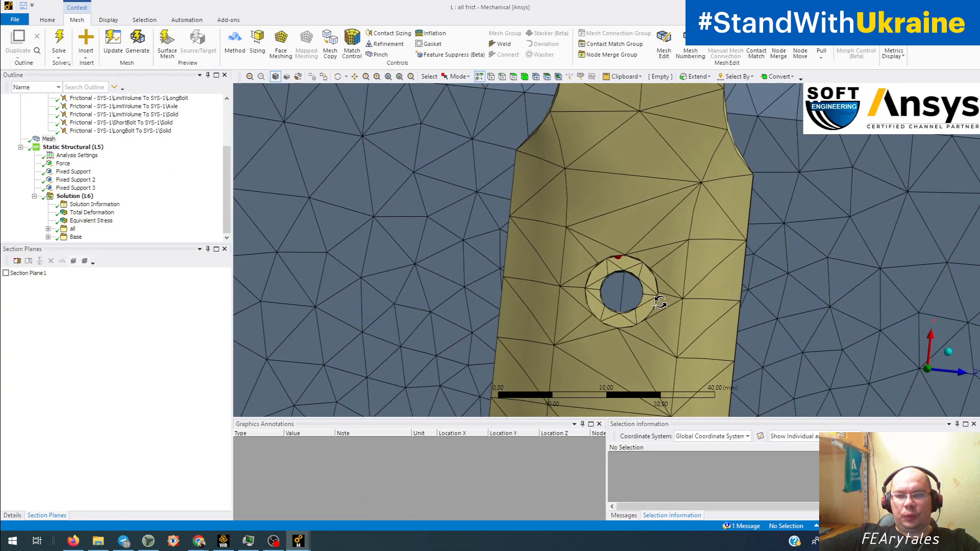
pyautogui.click(928, 371)
pyautogui.scroll(4, 611, 305)
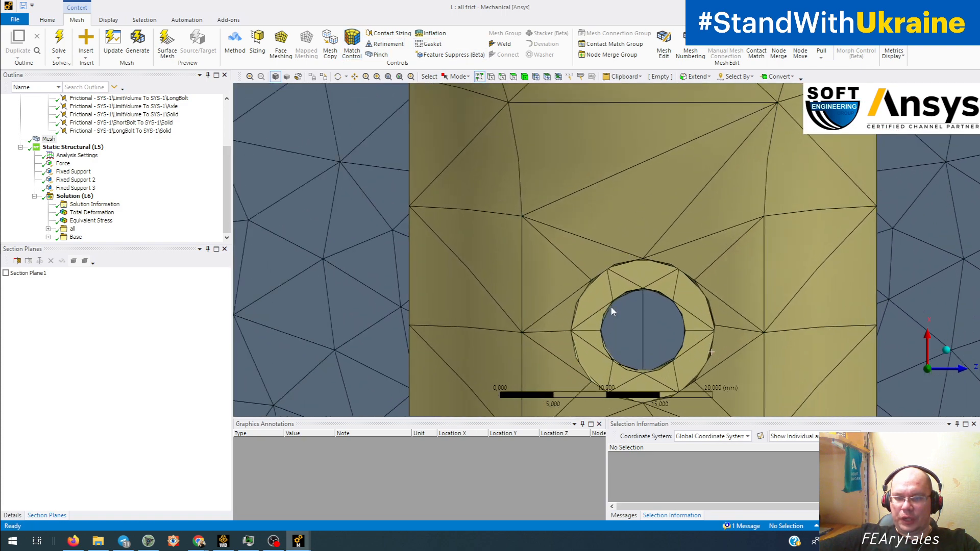
pyautogui.scroll(2, 612, 308)
pyautogui.keyDown('ctrl'); pyautogui.moveTo(649, 337); pyautogui.dragTo(575, 289, button='middle'); pyautogui.keyUp('ctrl')
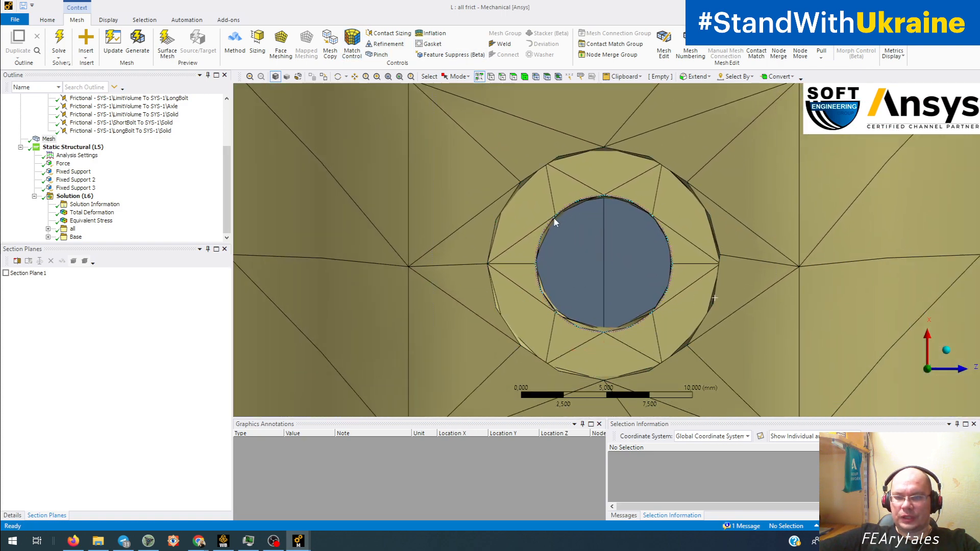
pyautogui.scroll(-6, 592, 256)
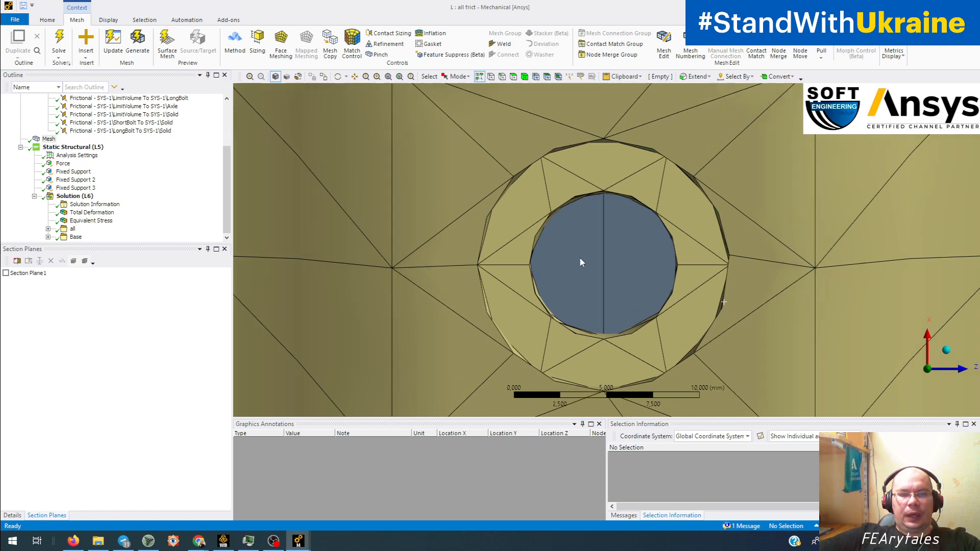
# Step: Invert body visibility to show only the bolts, and inspect the default mesh on their heads and shanks
pyautogui.rightClick(357, 236)
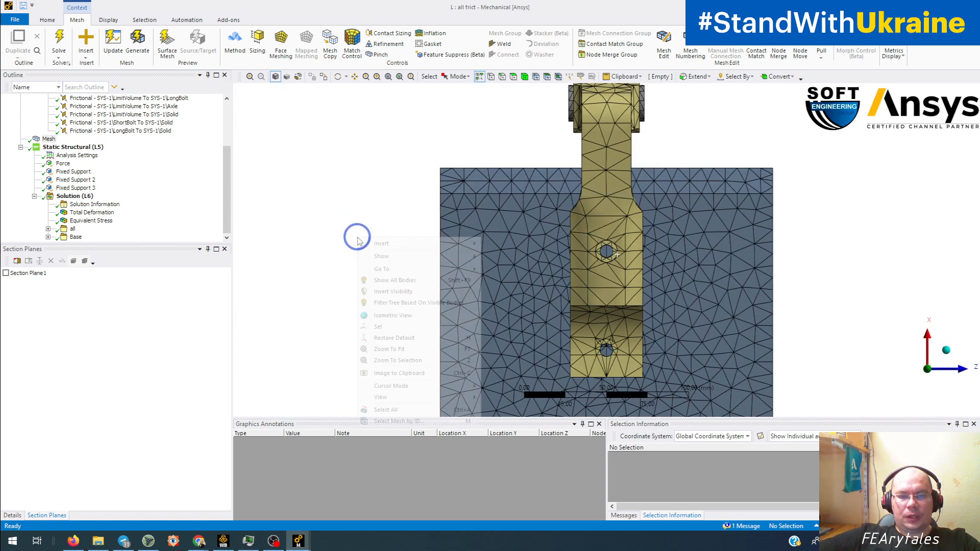
pyautogui.click(402, 295)
pyautogui.moveTo(610, 285); pyautogui.dragTo(440, 283, button='middle')
pyautogui.scroll(3, 496, 279)
pyautogui.scroll(2, 505, 281)
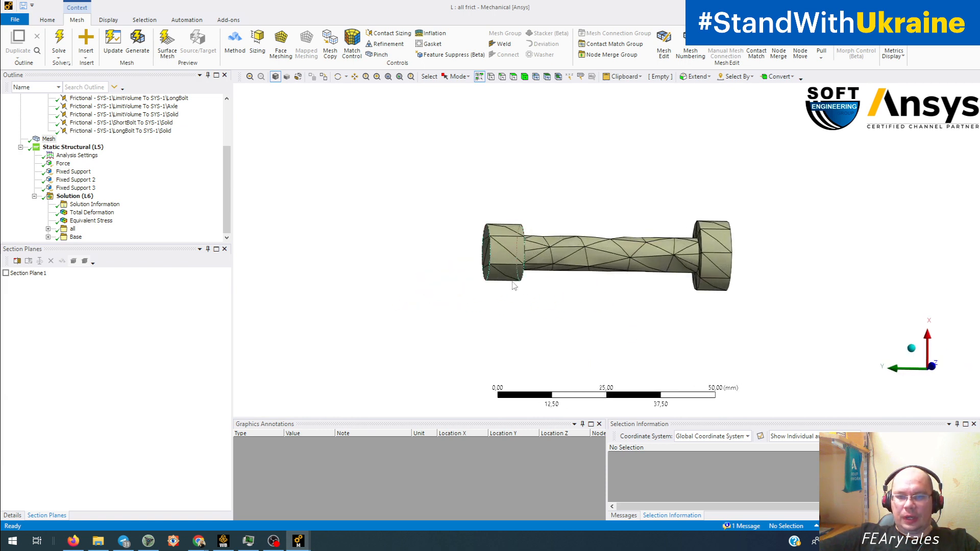
pyautogui.moveTo(514, 284); pyautogui.dragTo(433, 157, button='middle')
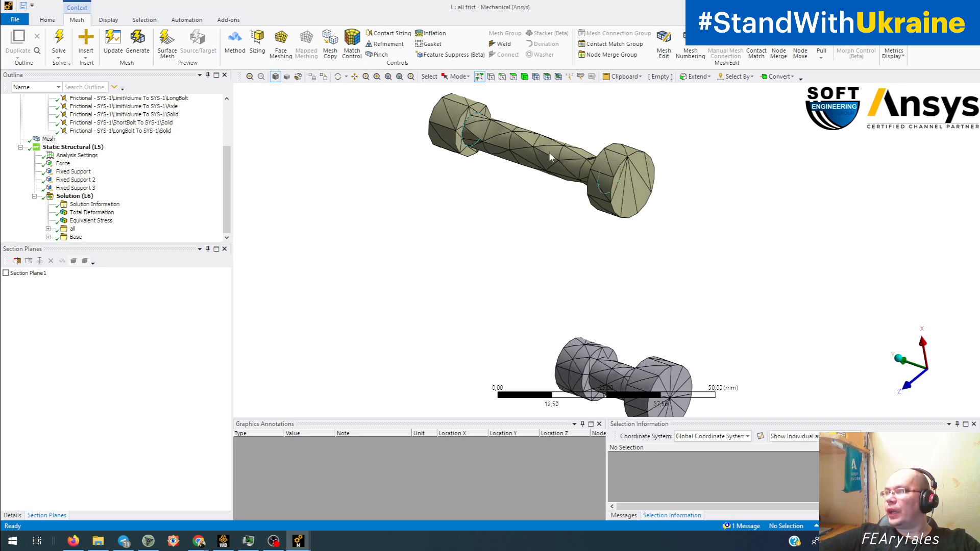
# Step: Switch to the "M : all frict+ mesh" window and display the mesh of its two isolated bolts
pyautogui.moveTo(550, 157); pyautogui.dragTo(562, 211, button='middle')
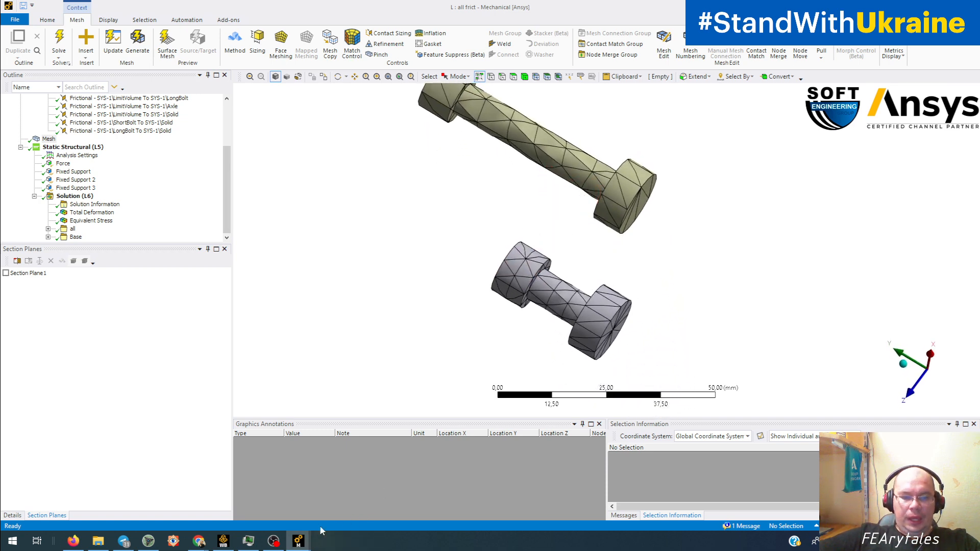
pyautogui.moveTo(301, 542)
pyautogui.click(252, 505)
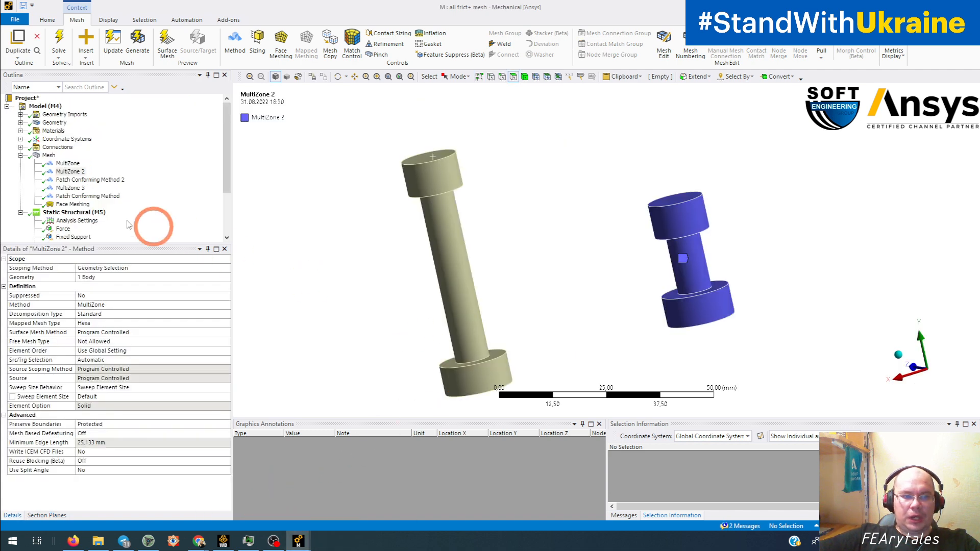
pyautogui.click(48, 156)
pyautogui.moveTo(438, 274); pyautogui.dragTo(598, 312, button='middle')
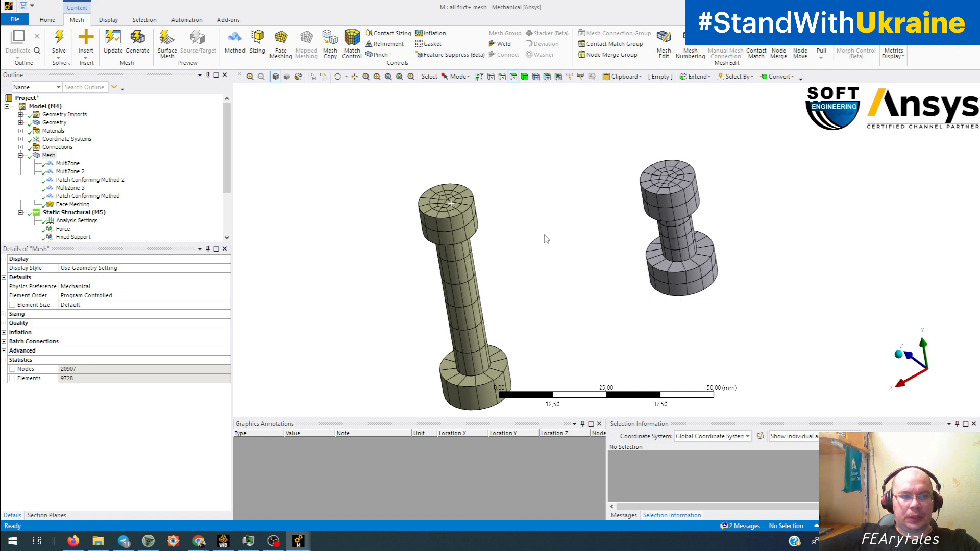
# Step: Invert body visibility to show the bracket and base plate, and inspect the mesh around the bracket's cylindrical edge face and bolt holes
pyautogui.rightClick(307, 203)
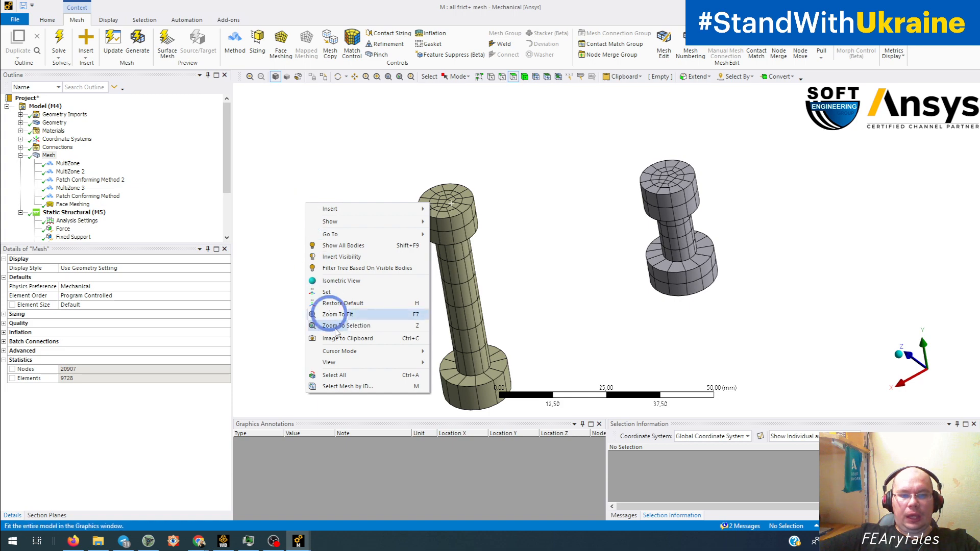
pyautogui.click(358, 259)
pyautogui.moveTo(456, 238); pyautogui.dragTo(456, 280, button='middle')
pyautogui.click(474, 227)
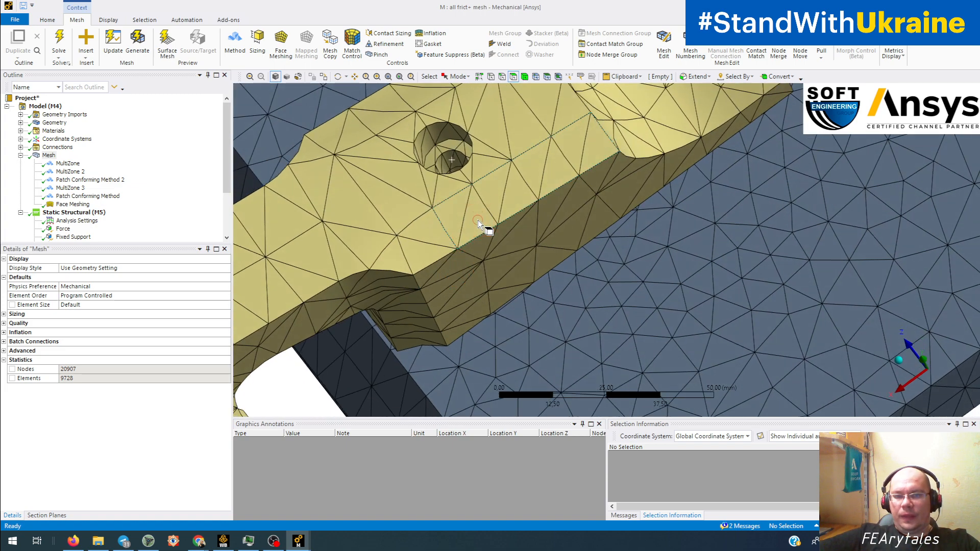
pyautogui.moveTo(478, 221); pyautogui.dragTo(501, 313, button='middle')
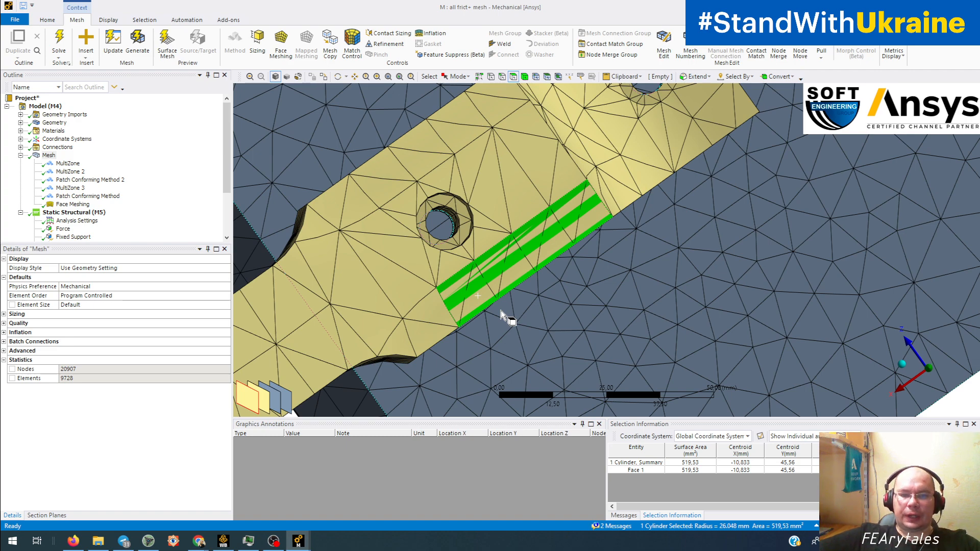
pyautogui.moveTo(501, 311); pyautogui.dragTo(573, 296, button='middle')
pyautogui.scroll(-2, 574, 296)
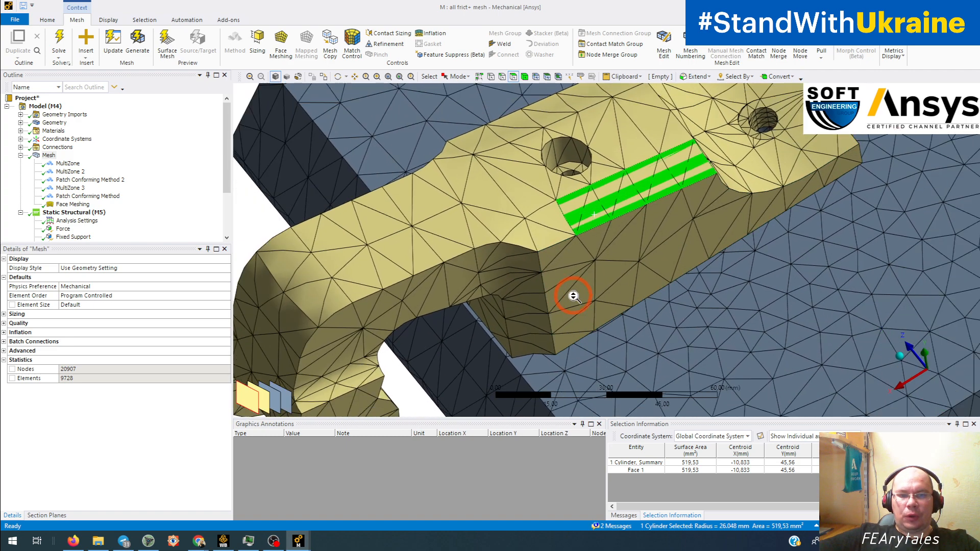
pyautogui.scroll(-3, 573, 296)
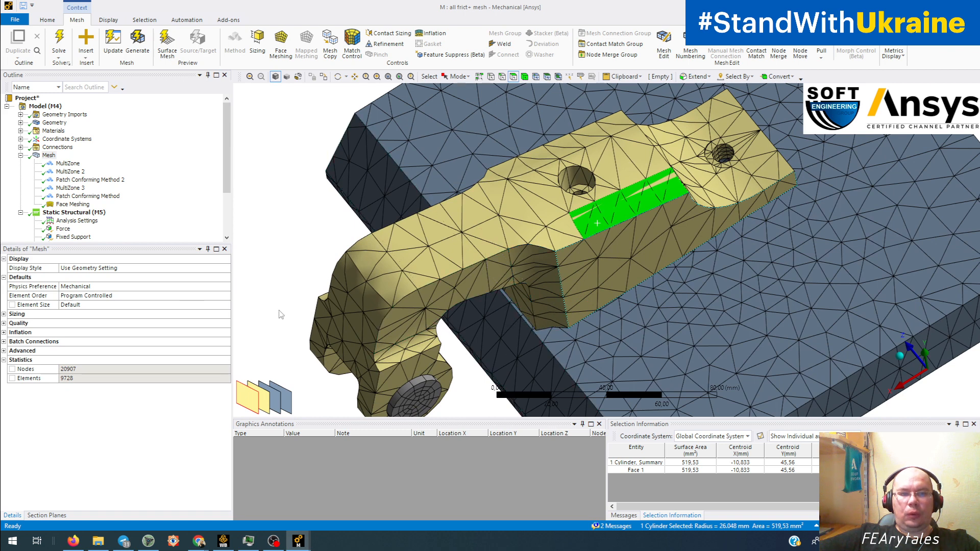
# Step: Open the Patch Conforming Method 2 settings and review the mesh methods available for its body
pyautogui.click(88, 179)
pyautogui.click(226, 305)
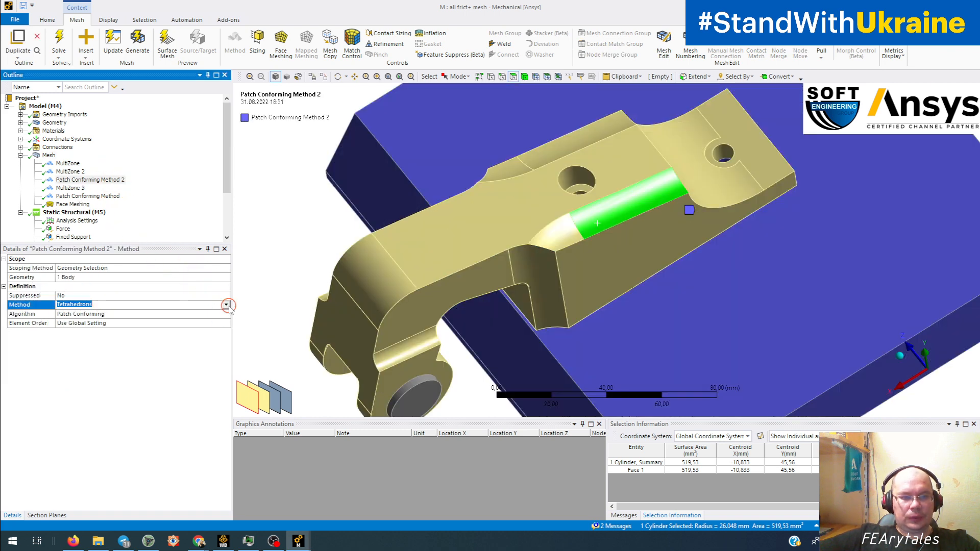
pyautogui.click(226, 305)
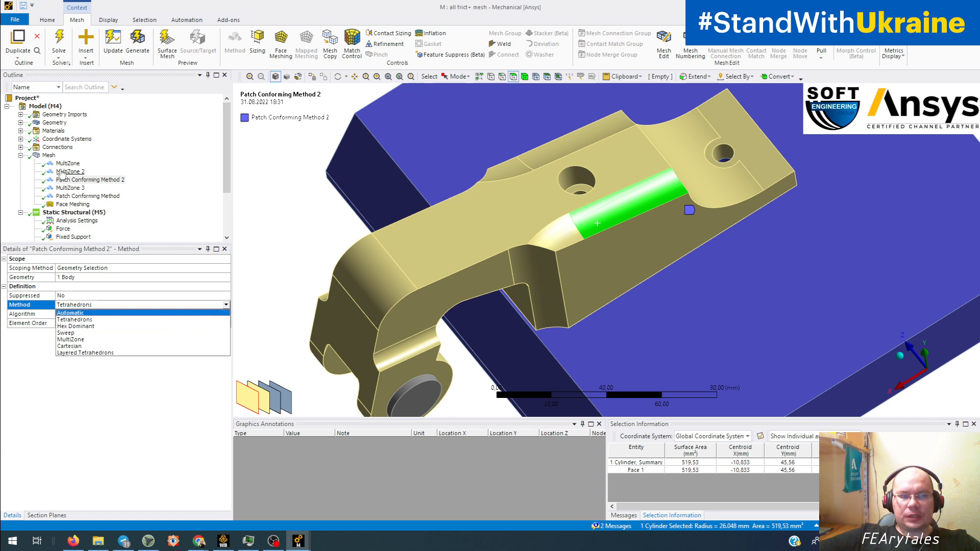
# Step: Display the overall mesh again and examine the elements on the bracket's flat side face and the base plate
pyautogui.click(45, 156)
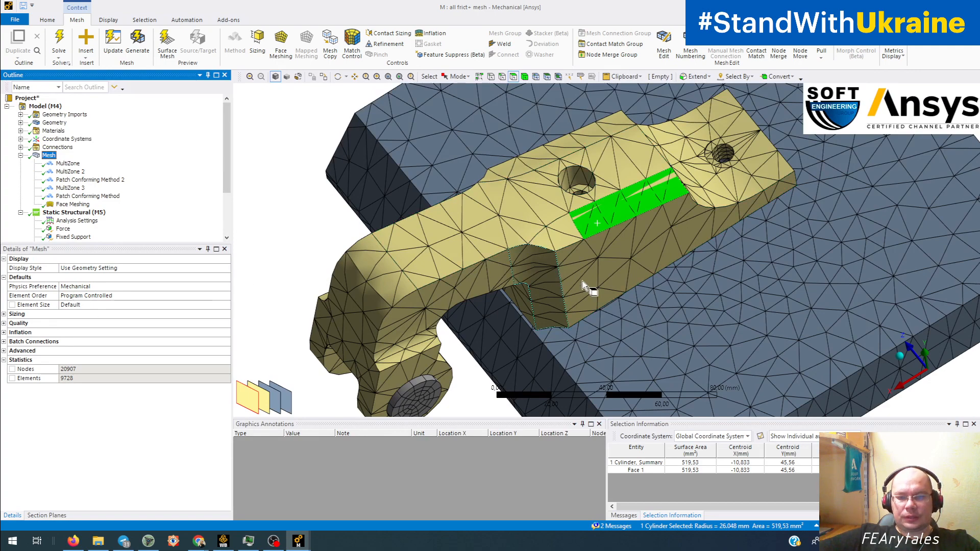
pyautogui.scroll(-1, 544, 228)
pyautogui.scroll(-1, 544, 228)
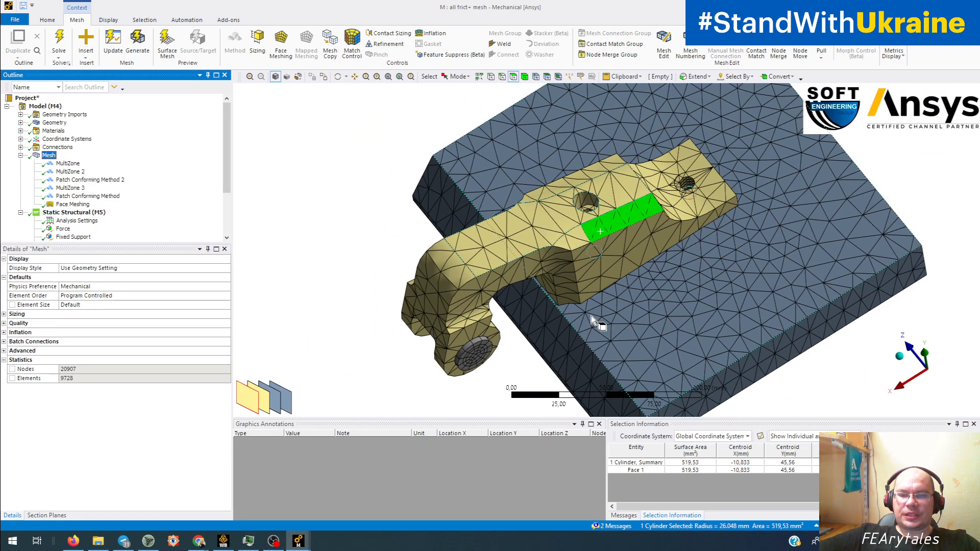
pyautogui.moveTo(559, 268); pyautogui.dragTo(608, 312, button='middle')
pyautogui.click(633, 333)
pyautogui.click(592, 256)
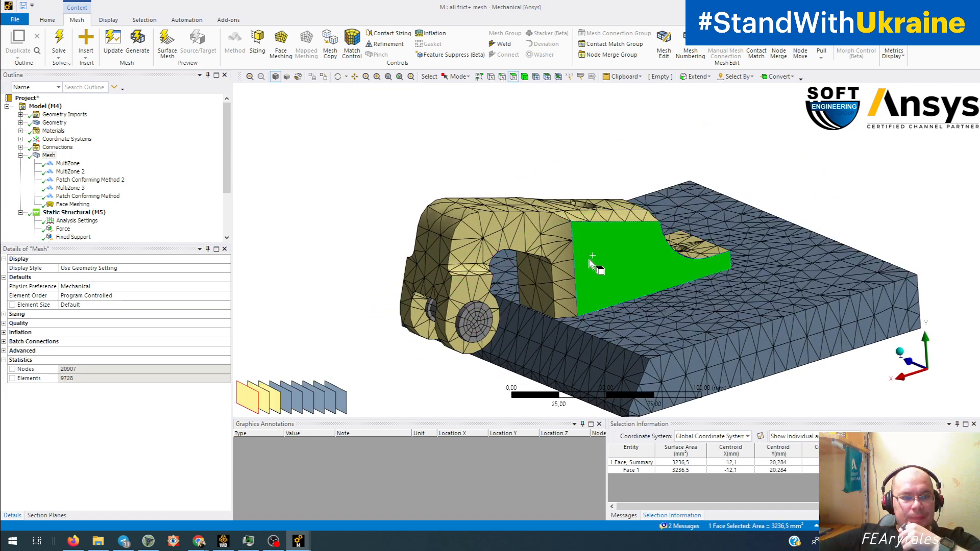
pyautogui.moveTo(591, 261); pyautogui.dragTo(598, 317, button='middle')
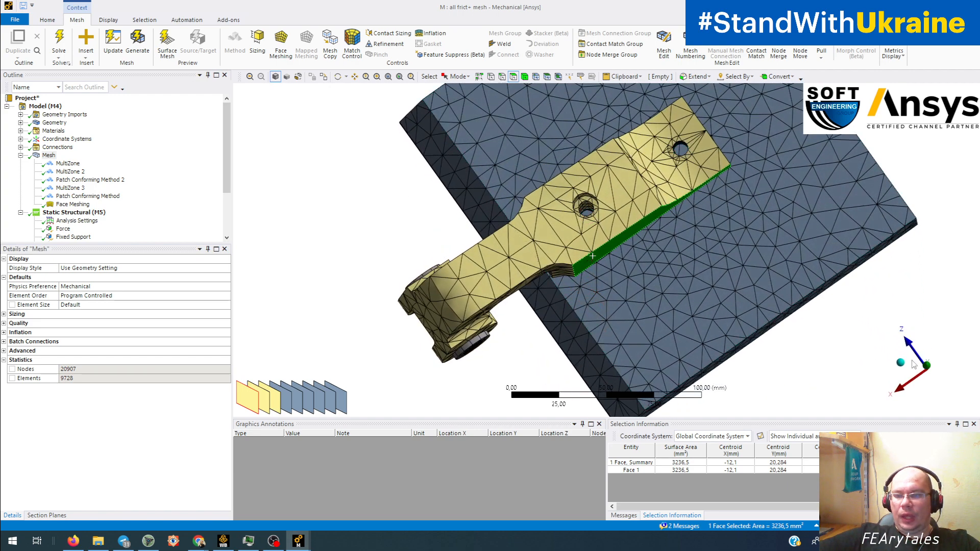
# Step: View the model along the Y axis and examine the elements around and inside the bracket's counterbored bolt hole
pyautogui.click(932, 366)
pyautogui.scroll(3, 607, 224)
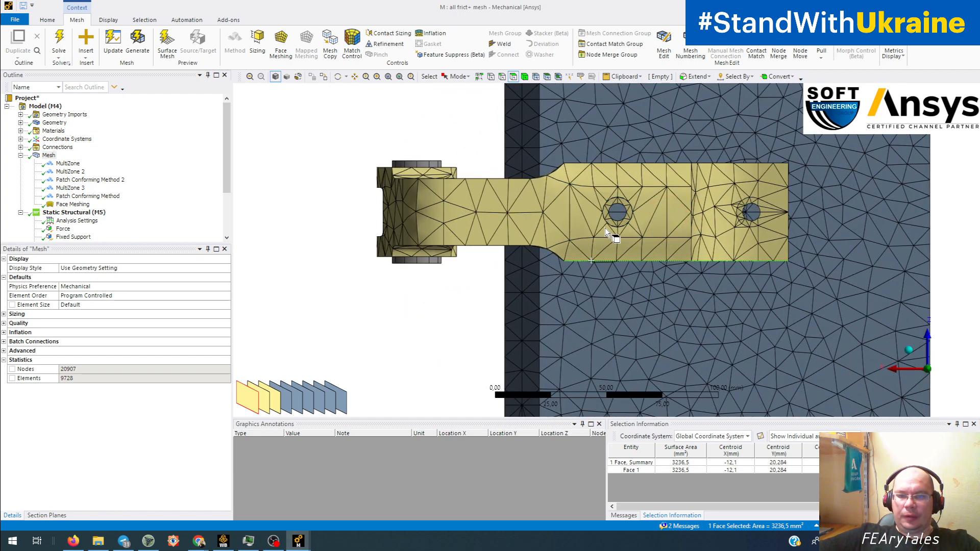
pyautogui.scroll(2, 611, 218)
pyautogui.scroll(5, 558, 305)
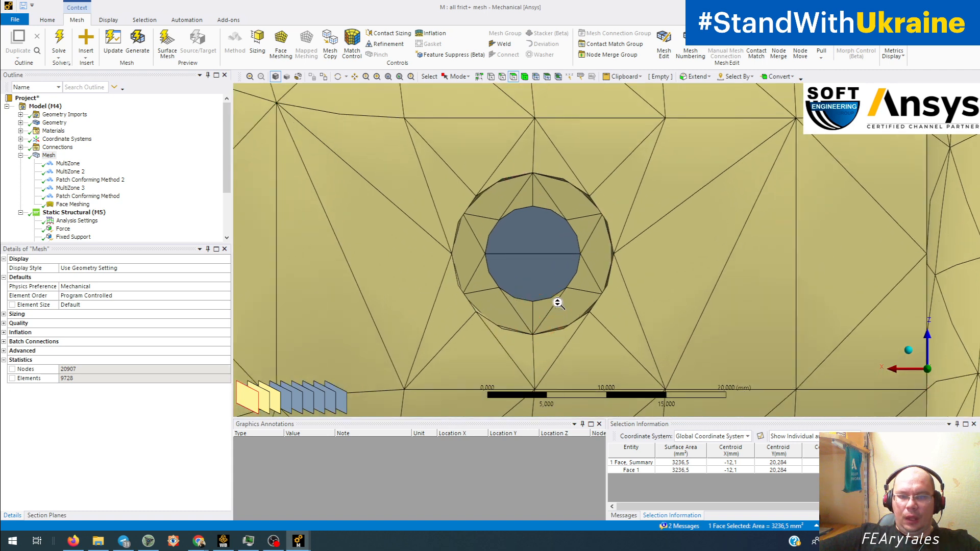
pyautogui.scroll(4, 558, 305)
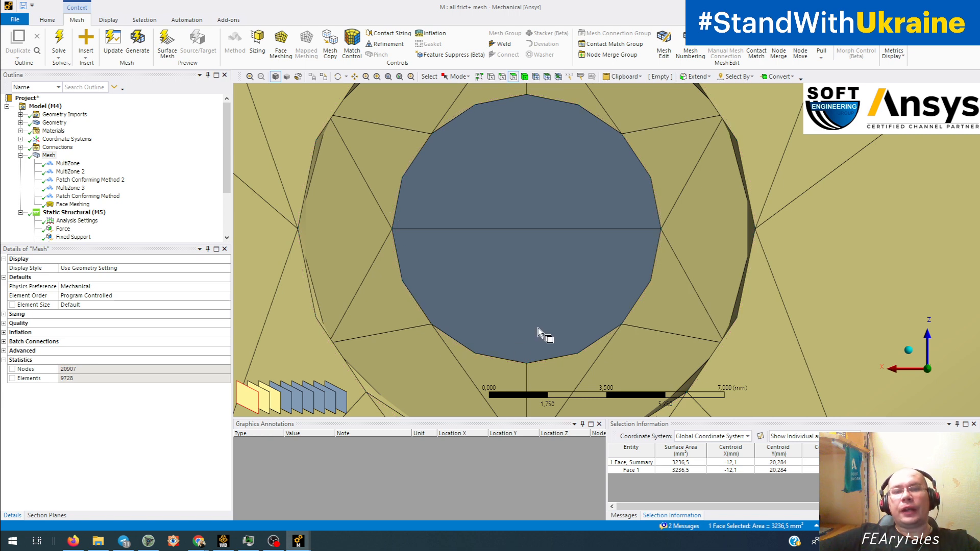
pyautogui.scroll(-4, 538, 332)
pyautogui.moveTo(546, 335); pyautogui.dragTo(461, 286, button='middle')
pyautogui.scroll(5, 537, 309)
pyautogui.moveTo(461, 287); pyautogui.dragTo(537, 252, button='middle')
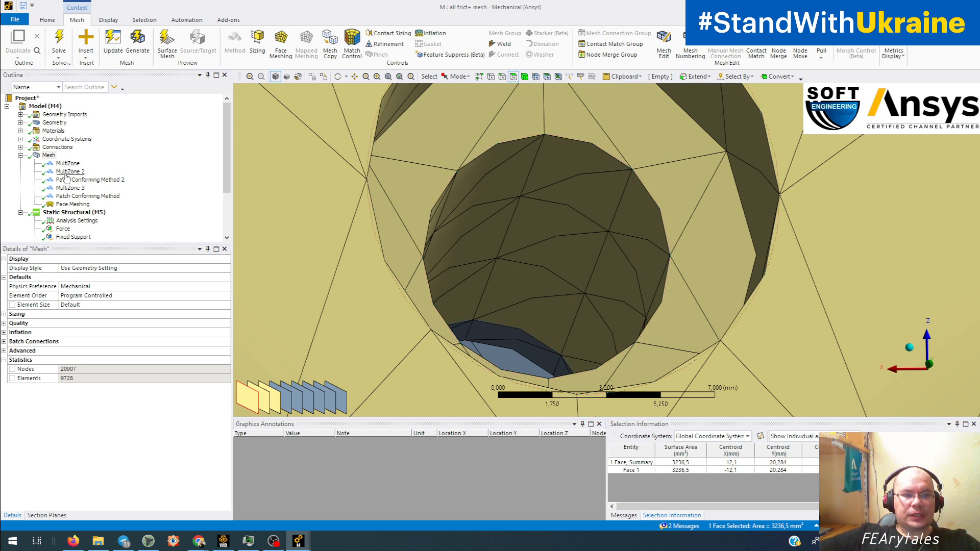
# Step: Open the Face Meshing control, inspect its scoped faces inside both bolt holes, and clear the face selection
pyautogui.click(71, 203)
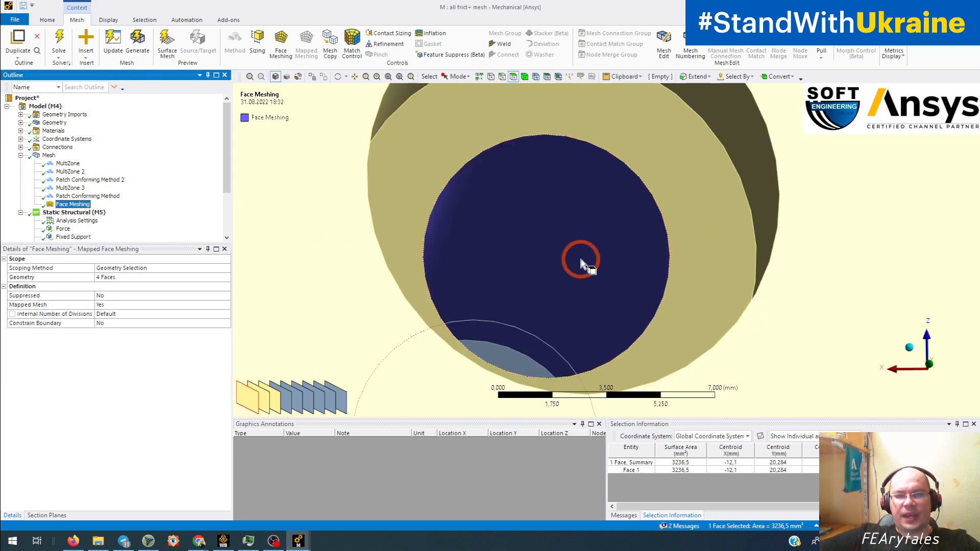
pyautogui.moveTo(582, 259); pyautogui.dragTo(559, 263, button='middle')
pyautogui.scroll(-8, 514, 253)
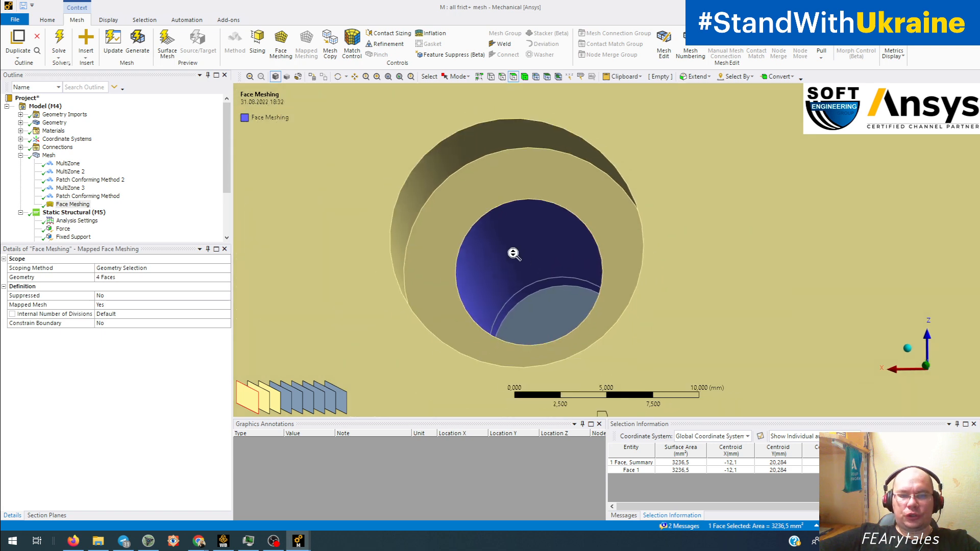
pyautogui.keyDown('ctrl'); pyautogui.moveTo(719, 272); pyautogui.dragTo(361, 230, button='middle'); pyautogui.keyUp('ctrl')
pyautogui.moveTo(609, 234); pyautogui.dragTo(589, 252, button='middle')
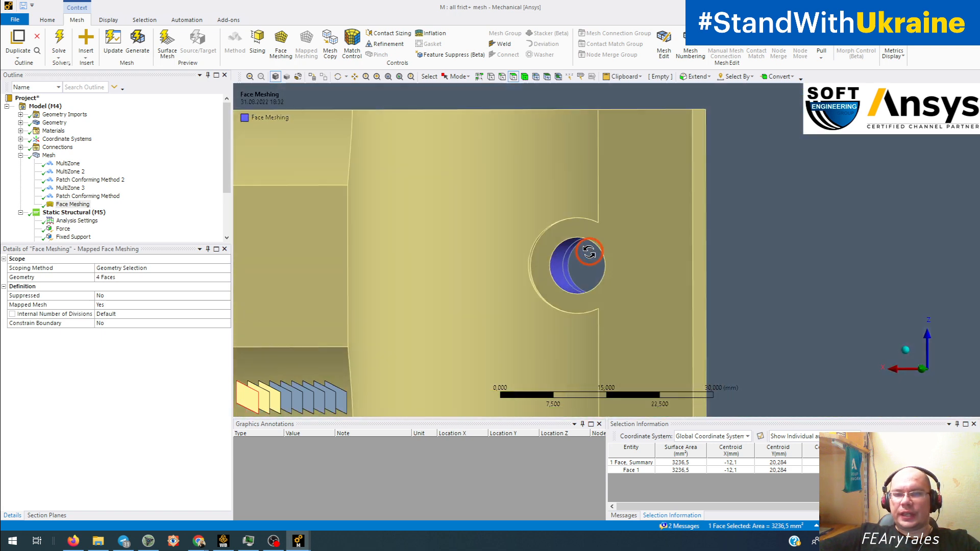
pyautogui.scroll(5, 582, 256)
pyautogui.scroll(3, 580, 258)
pyautogui.keyDown('ctrl'); pyautogui.moveTo(464, 301); pyautogui.dragTo(516, 249, button='middle'); pyautogui.keyUp('ctrl')
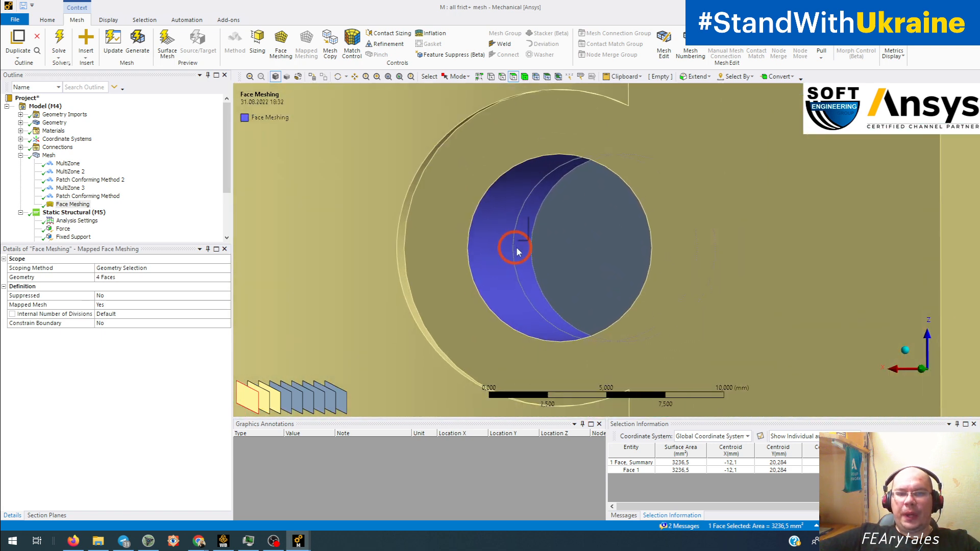
pyautogui.click(510, 207)
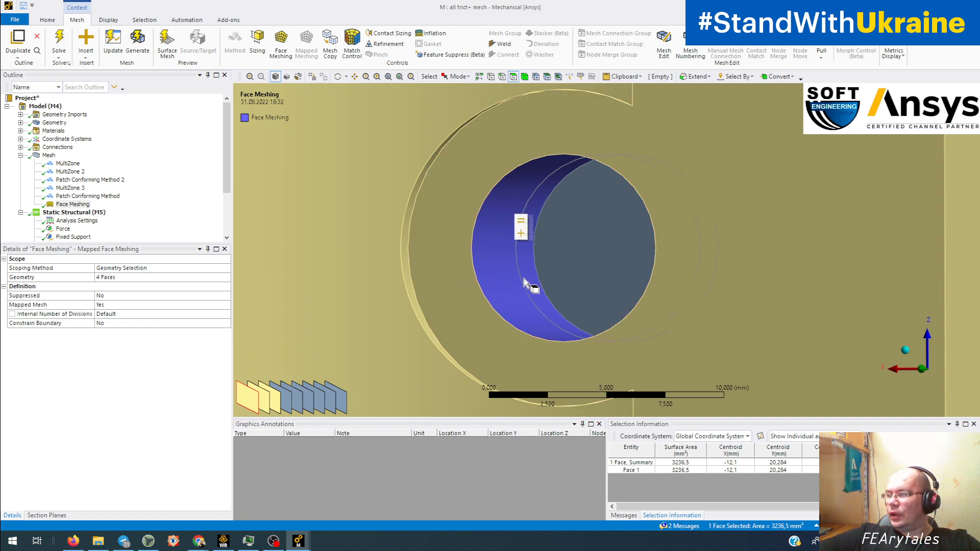
pyautogui.scroll(-8, 524, 281)
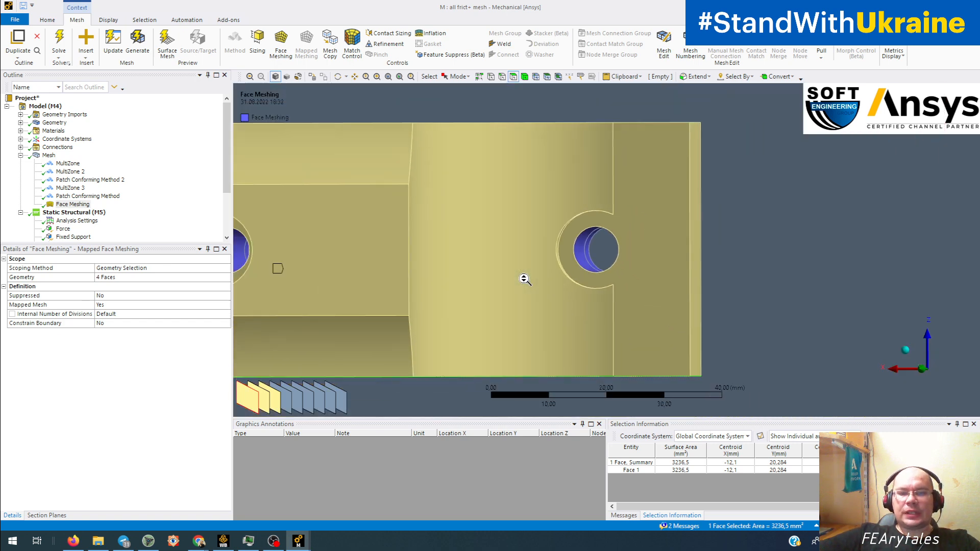
pyautogui.scroll(-2, 525, 279)
pyautogui.moveTo(514, 283); pyautogui.dragTo(520, 252, button='middle')
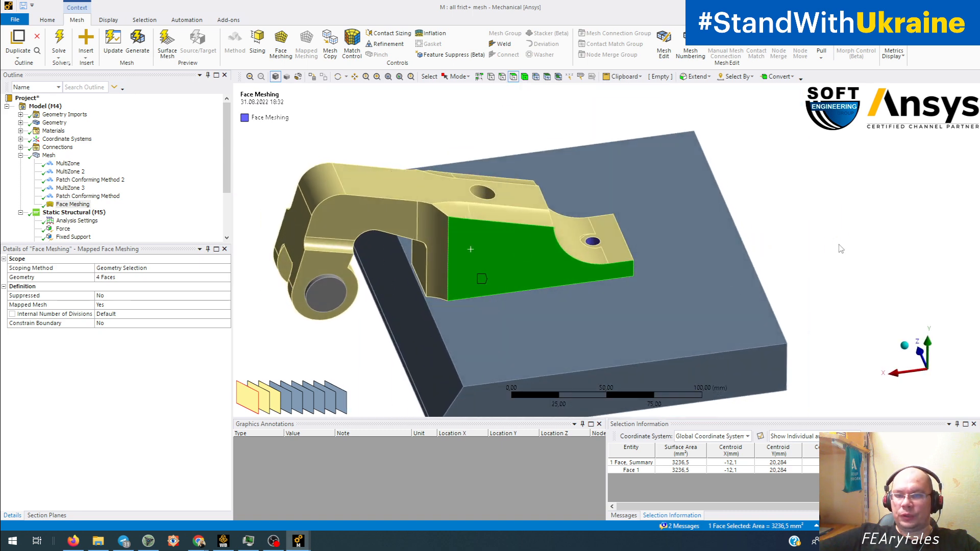
pyautogui.click(839, 246)
# Step: Display the Equivalent Stress result and show all bodies of the model
pyautogui.scroll(-3, 114, 192)
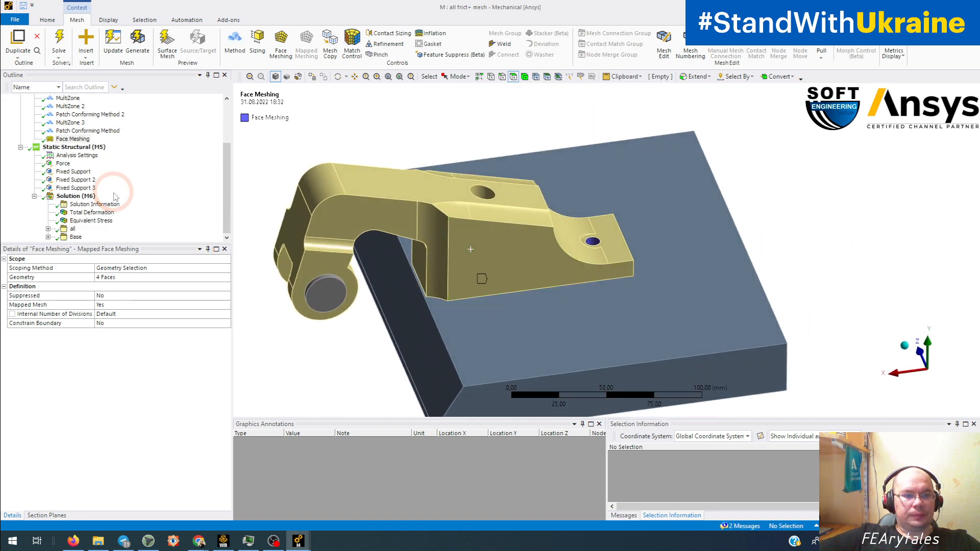
pyautogui.click(87, 221)
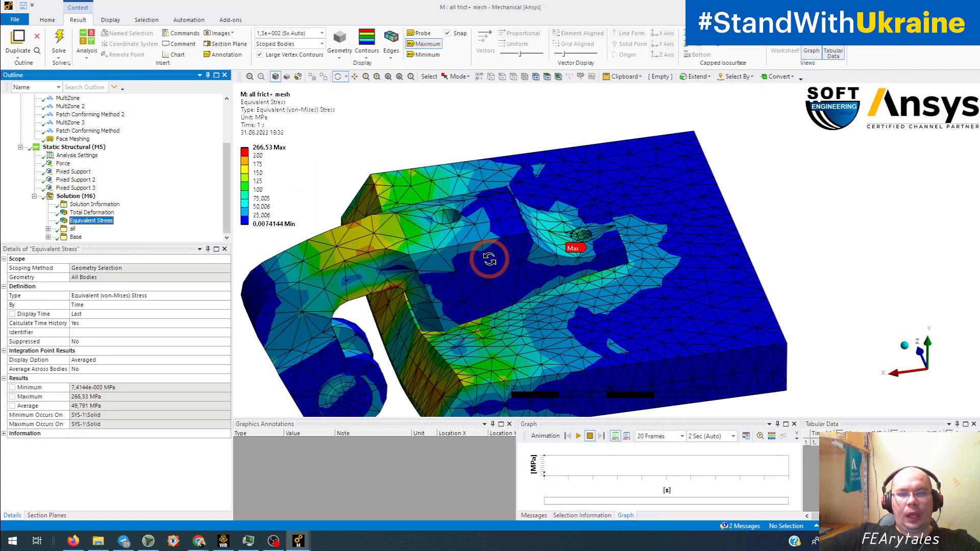
pyautogui.moveTo(485, 259); pyautogui.dragTo(686, 255, button='middle')
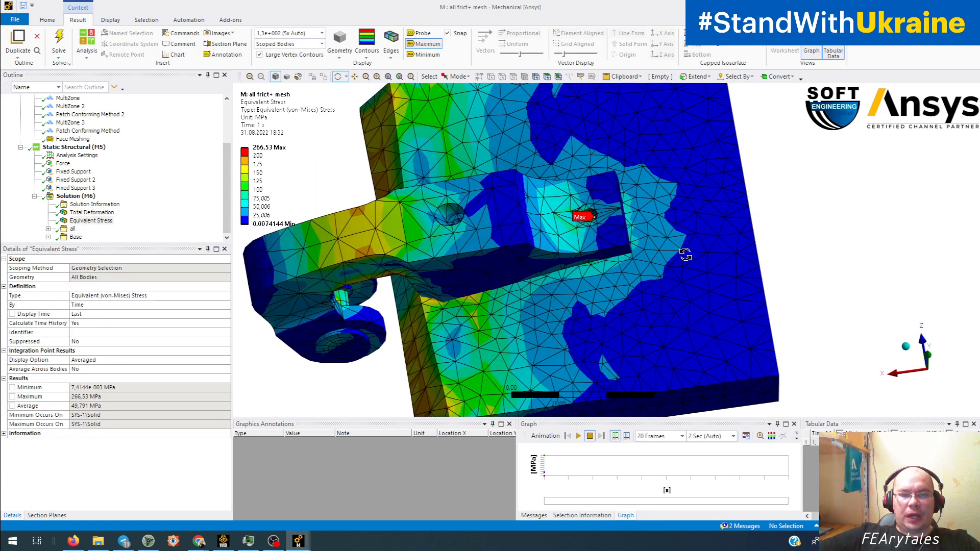
pyautogui.rightClick(803, 228)
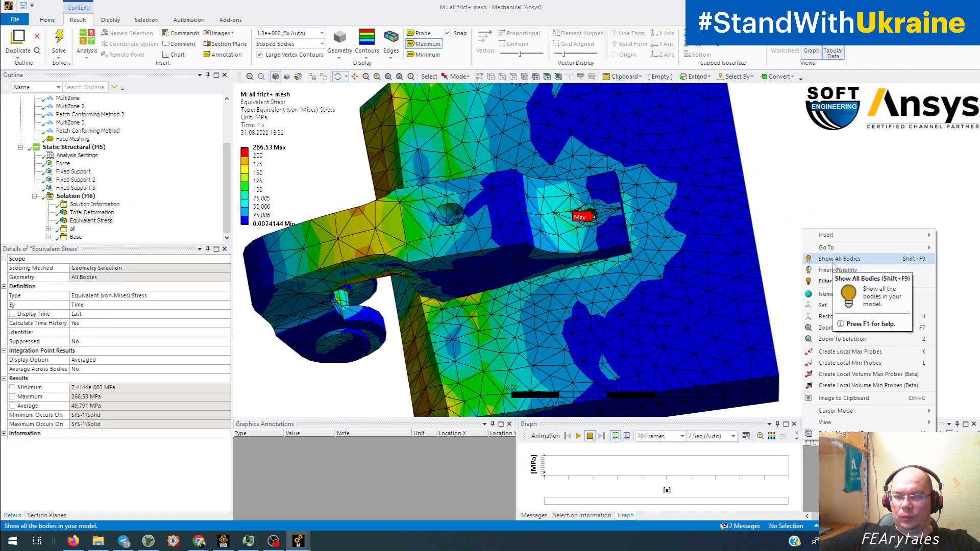
pyautogui.moveTo(725, 257); pyautogui.dragTo(538, 211, button='middle')
# Step: Examine the equivalent stress contours on the bolt shank and base plate around the maximum stress location
pyautogui.scroll(5, 551, 252)
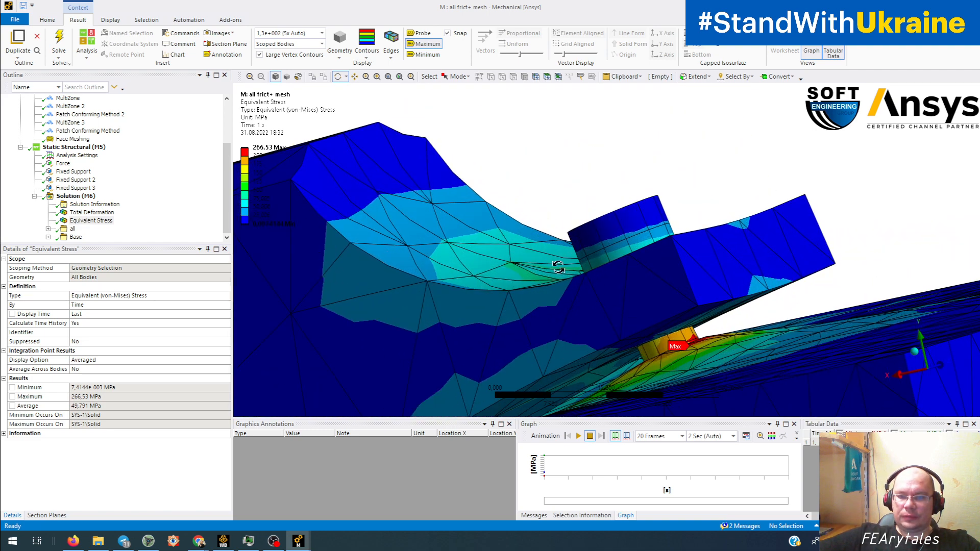
pyautogui.moveTo(559, 267)
pyautogui.keyDown('ctrl'); pyautogui.mouseDown(button='middle')
pyautogui.moveTo(442, 201)
pyautogui.moveTo(455, 234)
pyautogui.moveTo(430, 271)
pyautogui.moveTo(326, 275)
pyautogui.moveTo(516, 267)
pyautogui.moveTo(539, 254)
pyautogui.moveTo(365, 291)
pyautogui.moveTo(400, 280)
pyautogui.mouseUp(button='middle'); pyautogui.keyUp('ctrl')
pyautogui.scroll(3, 443, 205)
pyautogui.scroll(4, 452, 234)
pyautogui.scroll(4, 400, 280)
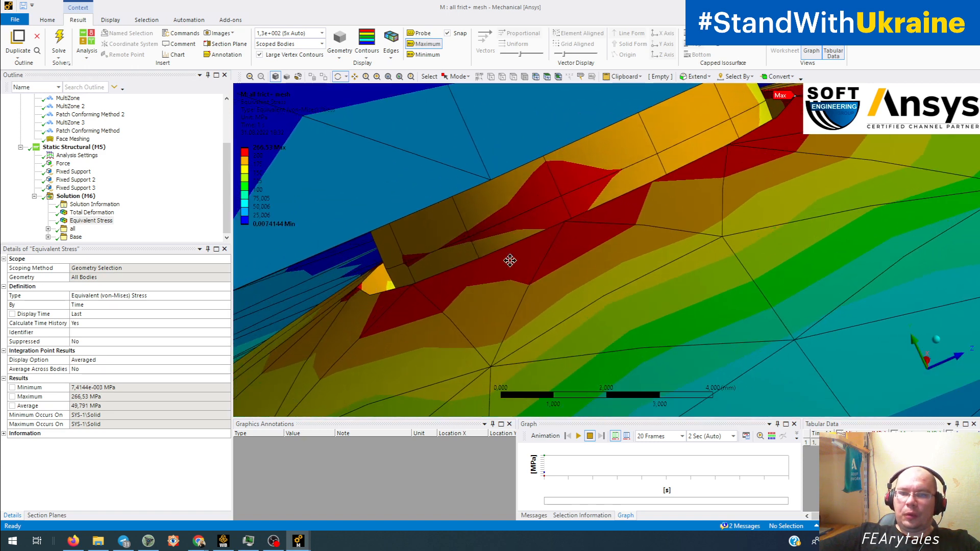
pyautogui.keyDown('ctrl'); pyautogui.moveTo(510, 261); pyautogui.dragTo(169, 420, button='middle'); pyautogui.keyUp('ctrl')
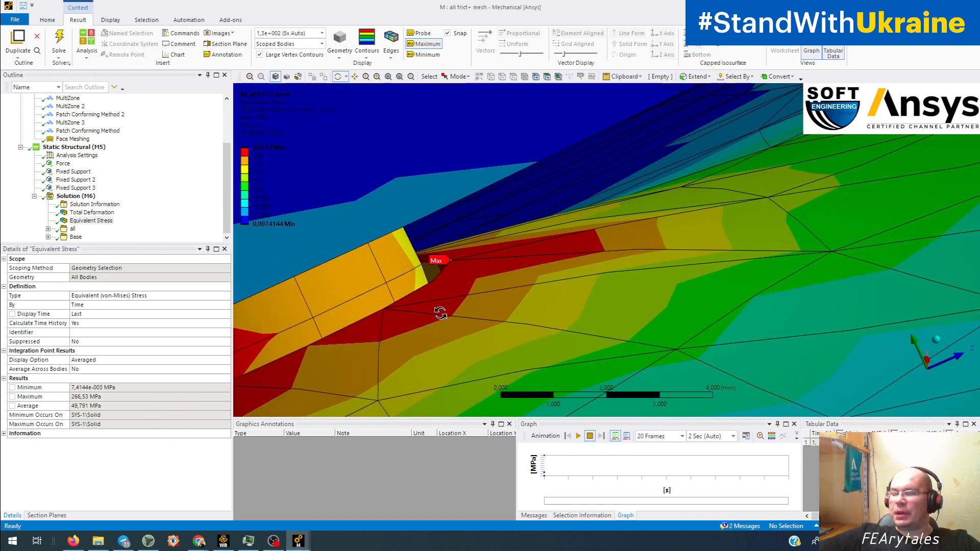
pyautogui.scroll(-3, 473, 307)
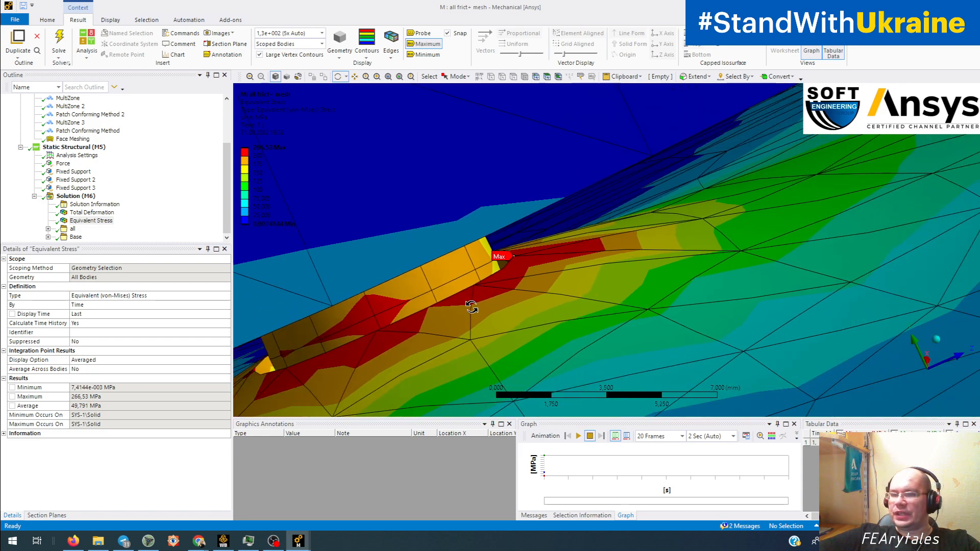
pyautogui.moveTo(423, 327)
pyautogui.mouseDown(button='middle')
pyautogui.moveTo(491, 307)
pyautogui.moveTo(418, 315)
pyautogui.mouseUp(button='middle')
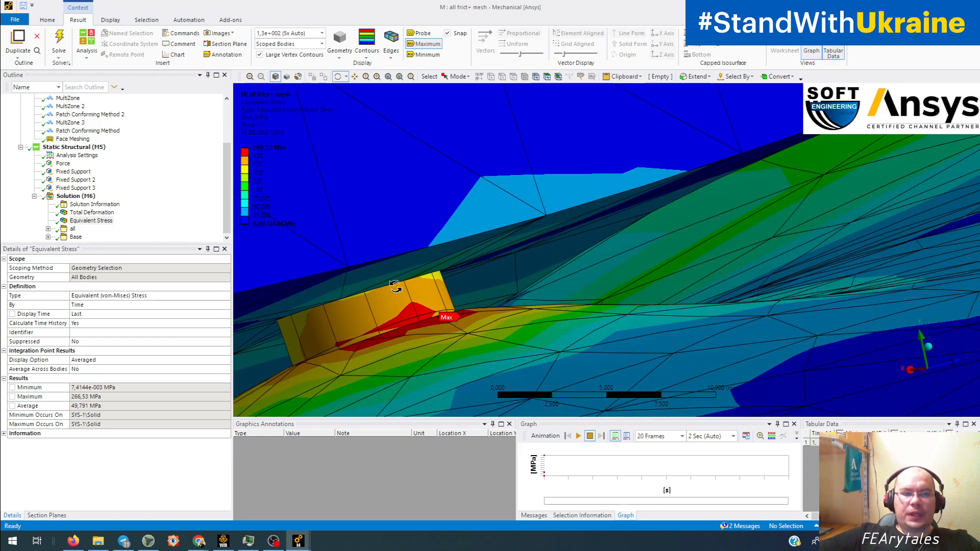
pyautogui.scroll(-8, 464, 305)
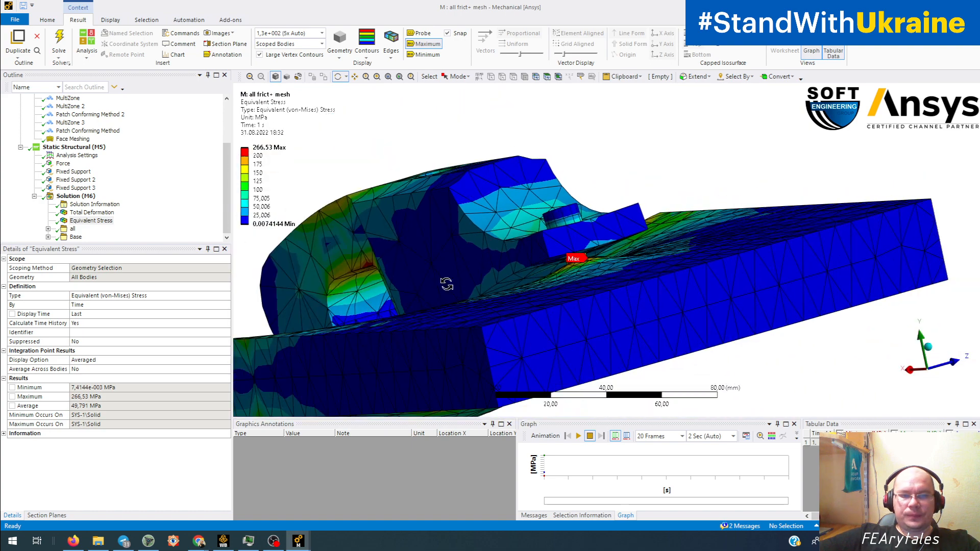
# Step: Hide all bodies except the two bolts fastening the bracket and display their Equivalent Stress result
pyautogui.click(85, 199)
pyautogui.moveTo(486, 280); pyautogui.dragTo(562, 287, button='middle')
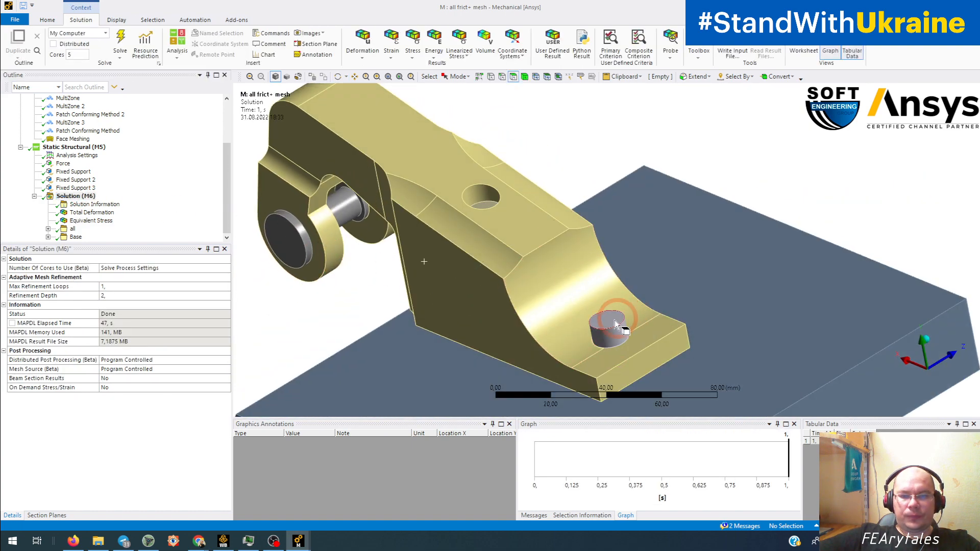
pyautogui.click(597, 313)
pyautogui.moveTo(508, 246); pyautogui.dragTo(518, 257, button='middle')
pyautogui.keyDown('ctrl'); pyautogui.click(486, 194); pyautogui.keyUp('ctrl')
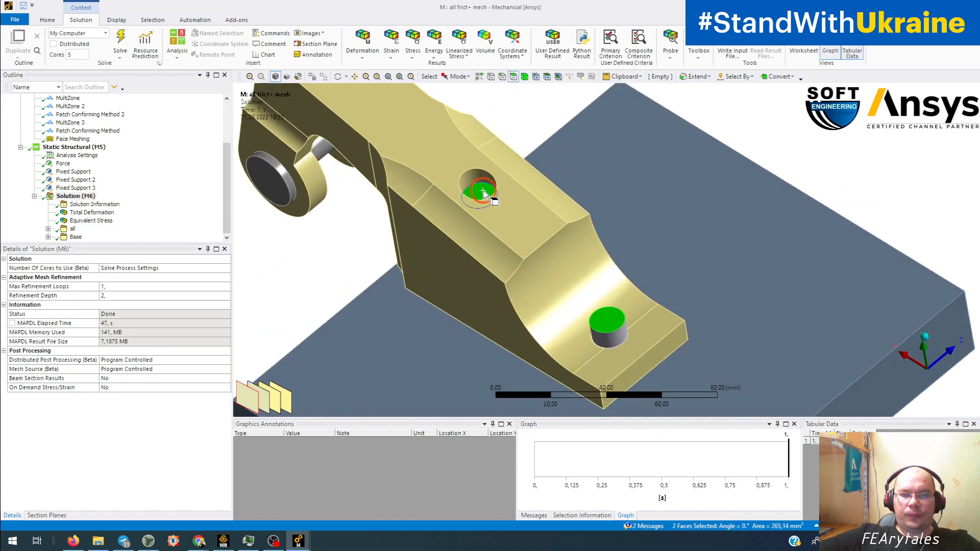
pyautogui.rightClick(483, 190)
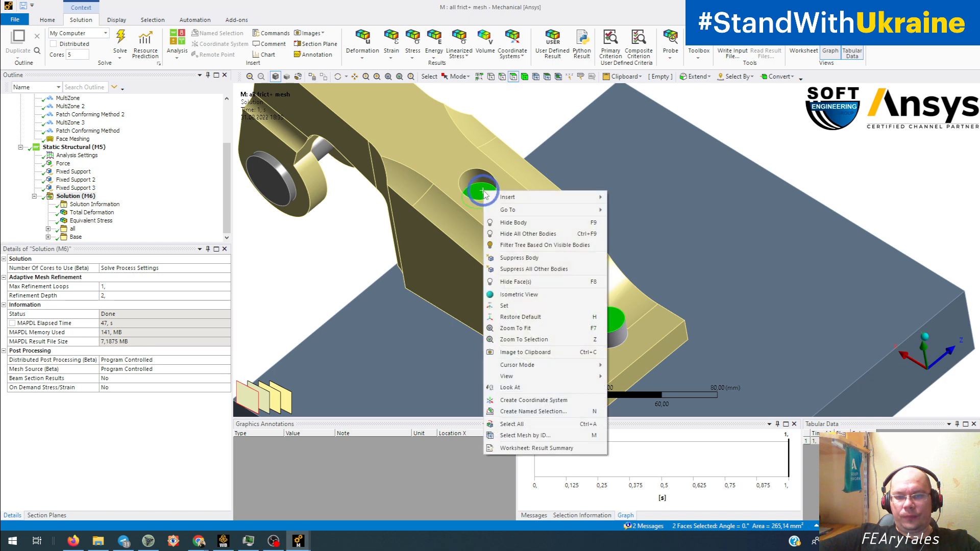
pyautogui.click(526, 234)
pyautogui.click(93, 223)
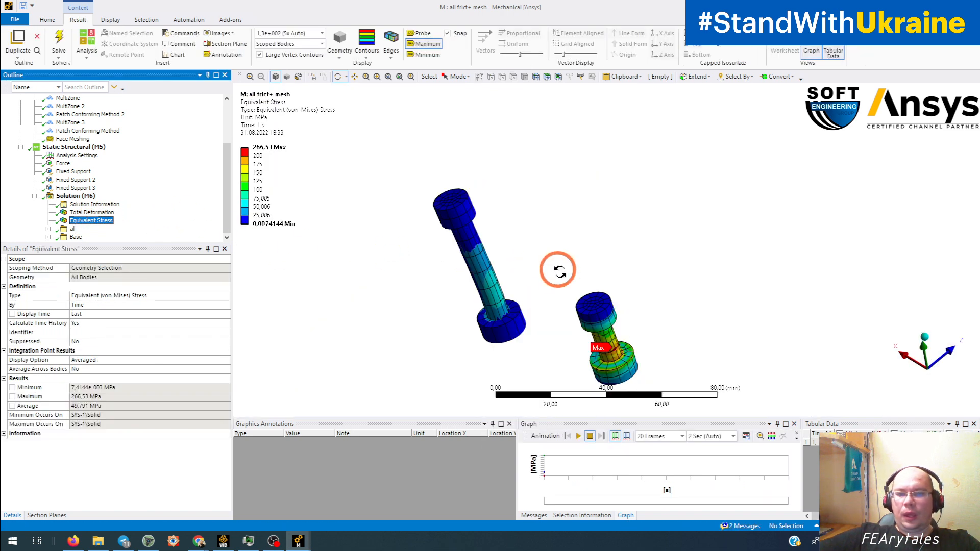
# Step: Examine the equivalent stress contours along the shanks of the short and long bolts from several sides
pyautogui.moveTo(559, 272); pyautogui.dragTo(578, 258, button='middle')
pyautogui.scroll(5, 575, 249)
pyautogui.keyDown('ctrl'); pyautogui.moveTo(613, 309); pyautogui.dragTo(558, 192, button='middle'); pyautogui.keyUp('ctrl')
pyautogui.scroll(4, 589, 285)
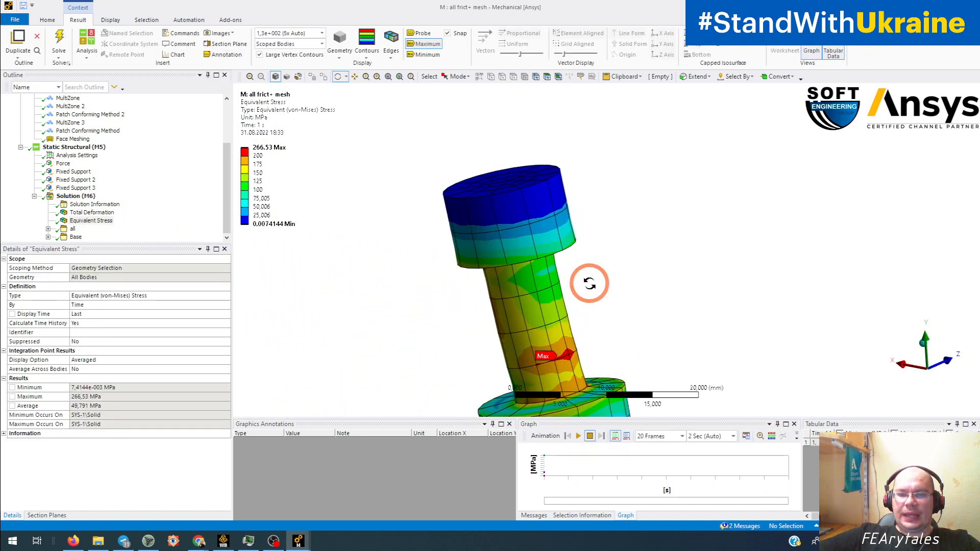
pyautogui.keyDown('ctrl'); pyautogui.moveTo(576, 305); pyautogui.dragTo(590, 205, button='middle'); pyautogui.keyUp('ctrl')
pyautogui.moveTo(608, 259); pyautogui.dragTo(631, 263, button='middle')
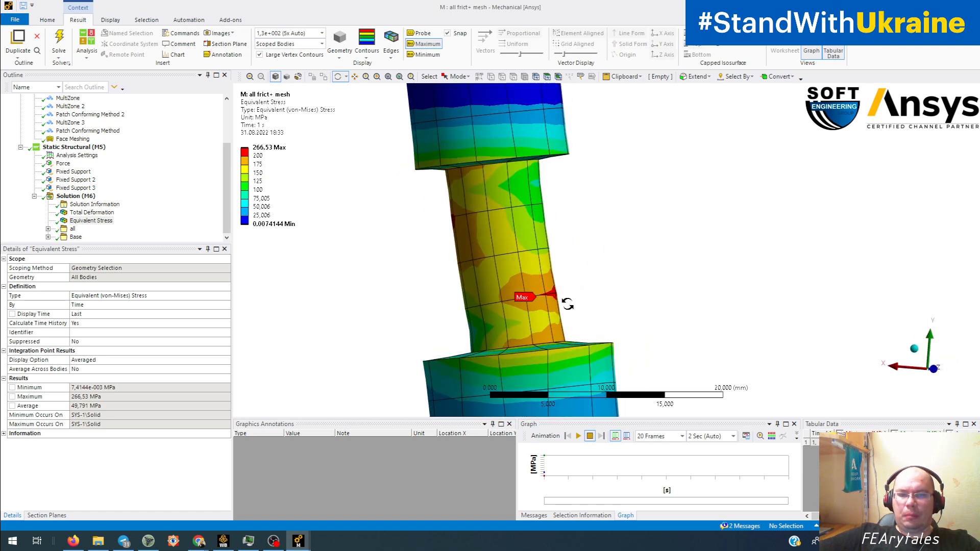
pyautogui.moveTo(562, 289); pyautogui.dragTo(423, 224, button='middle')
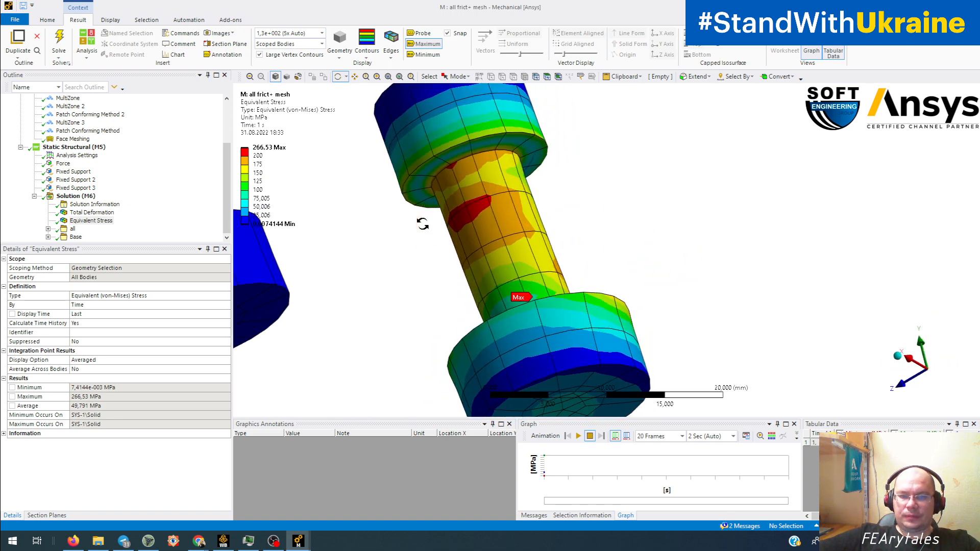
pyautogui.scroll(-3, 480, 243)
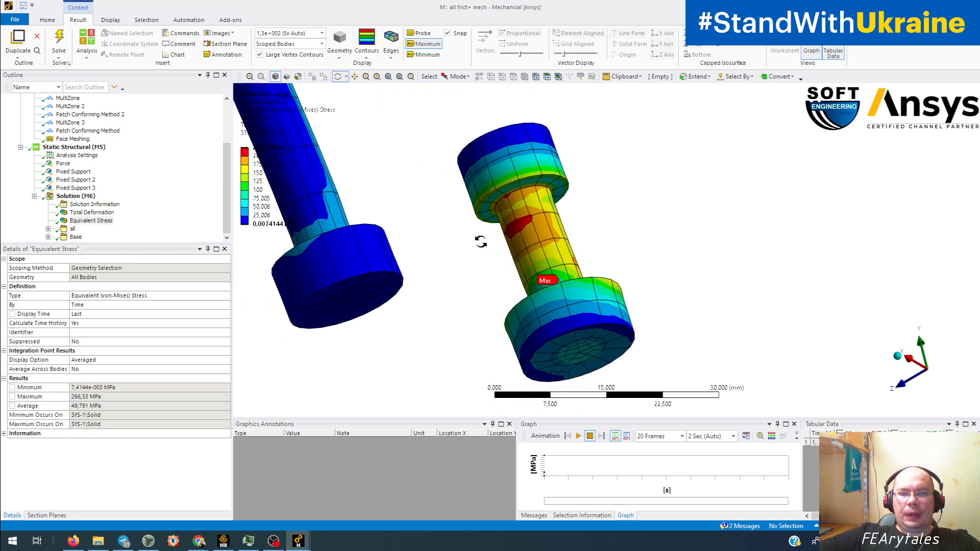
pyautogui.moveTo(490, 241); pyautogui.dragTo(380, 212, button='middle')
pyautogui.scroll(-4, 523, 291)
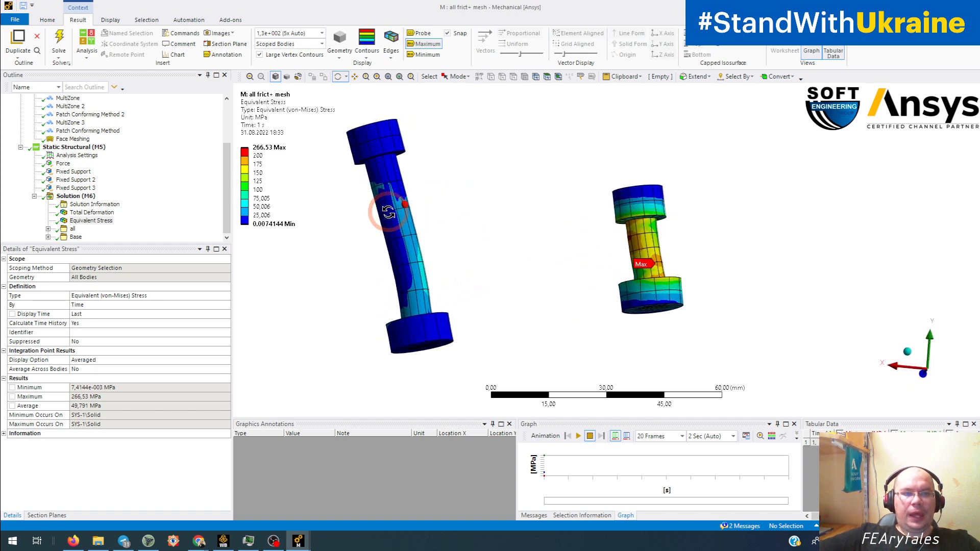
# Step: Set the result deformation scale to 1.0 (True Scale) and show all bodies of the model
pyautogui.click(322, 32)
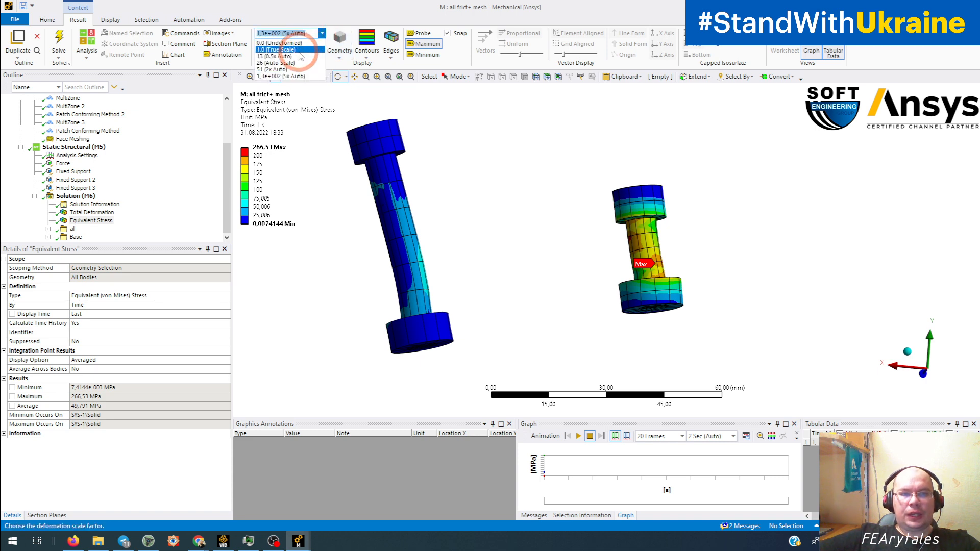
pyautogui.click(299, 50)
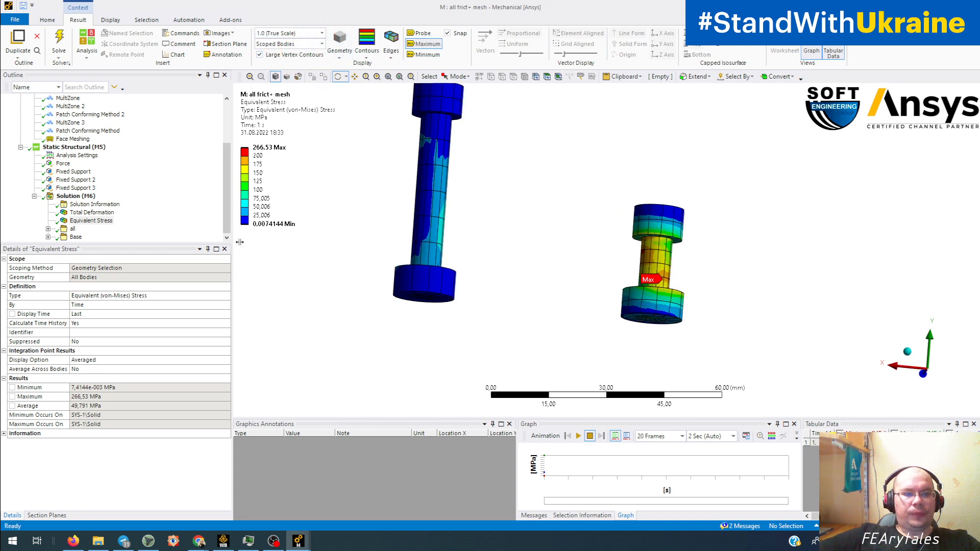
pyautogui.rightClick(300, 271)
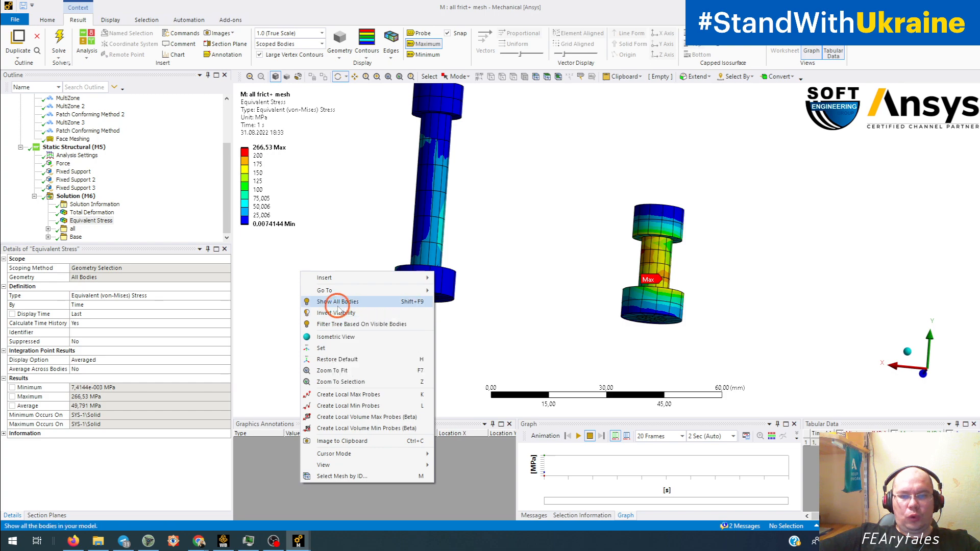
pyautogui.click(337, 302)
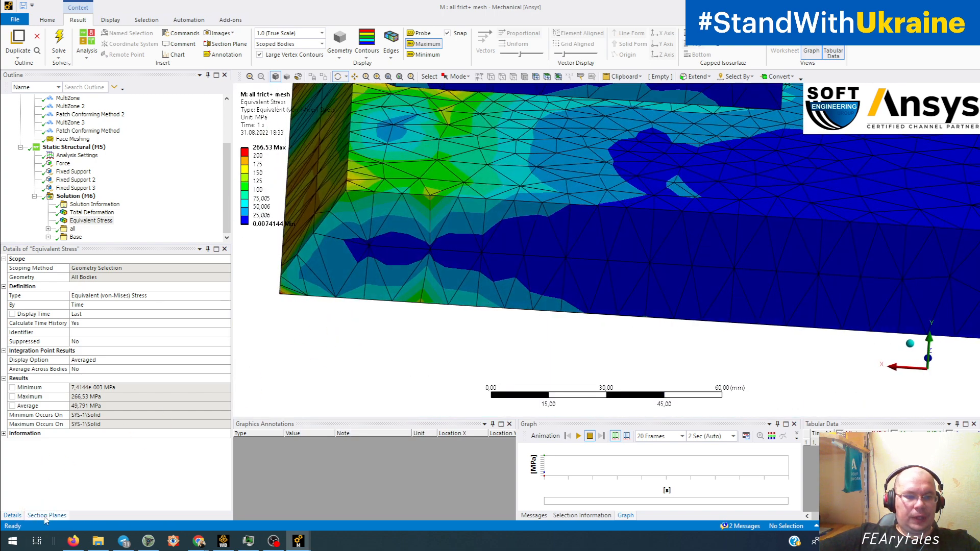
# Step: Enable Section Plane 1 and examine the sectioned stress around the short bolt's maximum stress location
pyautogui.click(46, 516)
pyautogui.click(6, 273)
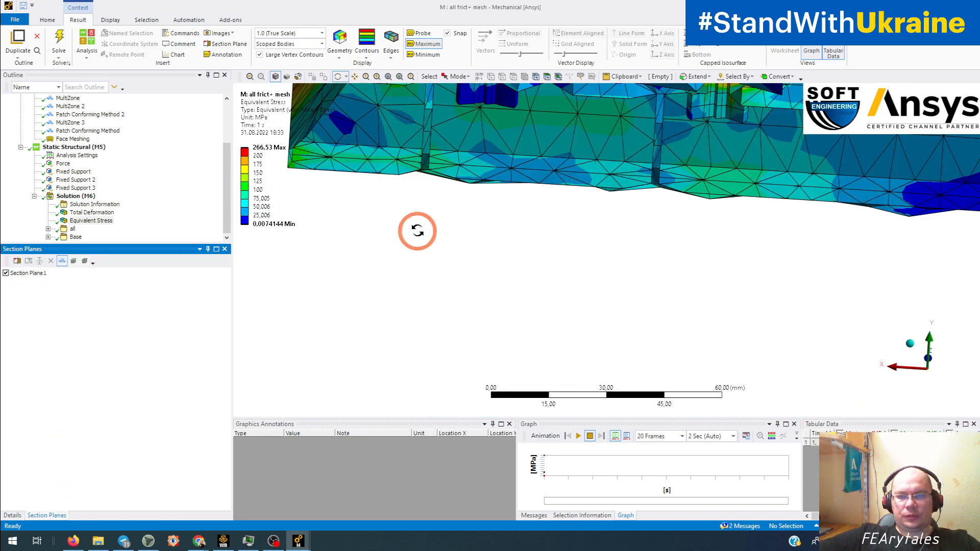
pyautogui.moveTo(417, 230); pyautogui.dragTo(507, 247)
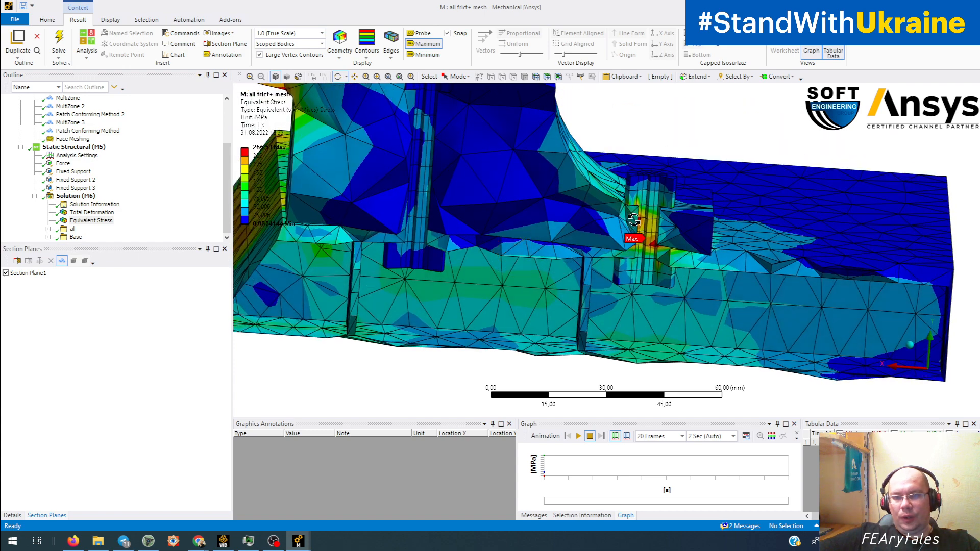
pyautogui.scroll(6, 634, 222)
pyautogui.keyDown('ctrl'); pyautogui.moveTo(771, 222); pyautogui.dragTo(464, 290, button='middle'); pyautogui.keyUp('ctrl')
pyautogui.moveTo(465, 290); pyautogui.dragTo(493, 269)
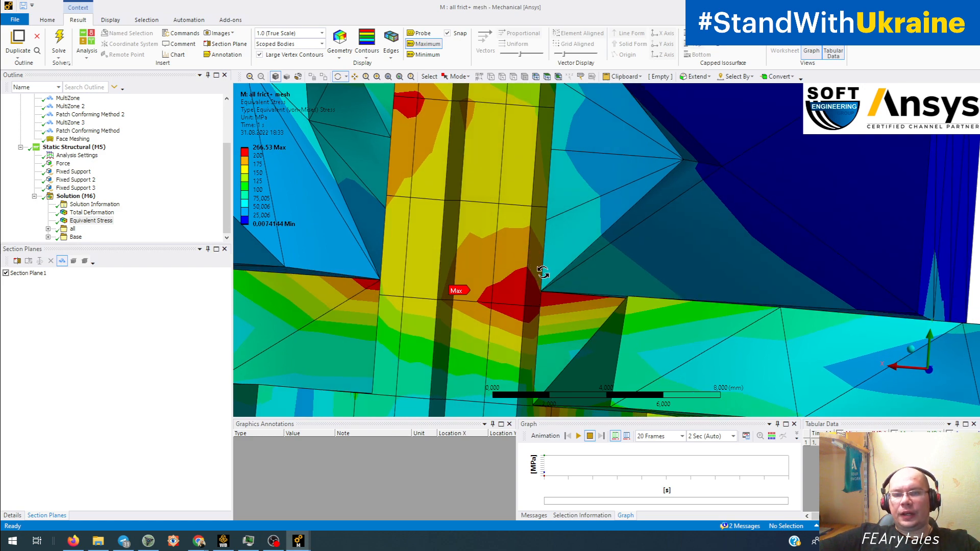
pyautogui.moveTo(544, 289); pyautogui.dragTo(510, 263)
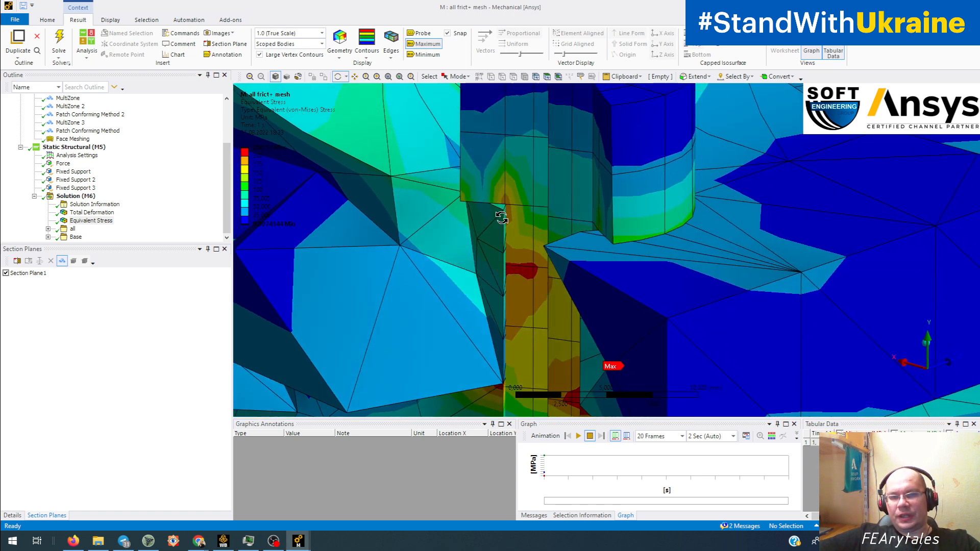
# Step: Set the deformation scale to 1,3e+002 (5x Auto) and inspect the bolt's contact with the sectioned hole
pyautogui.click(322, 33)
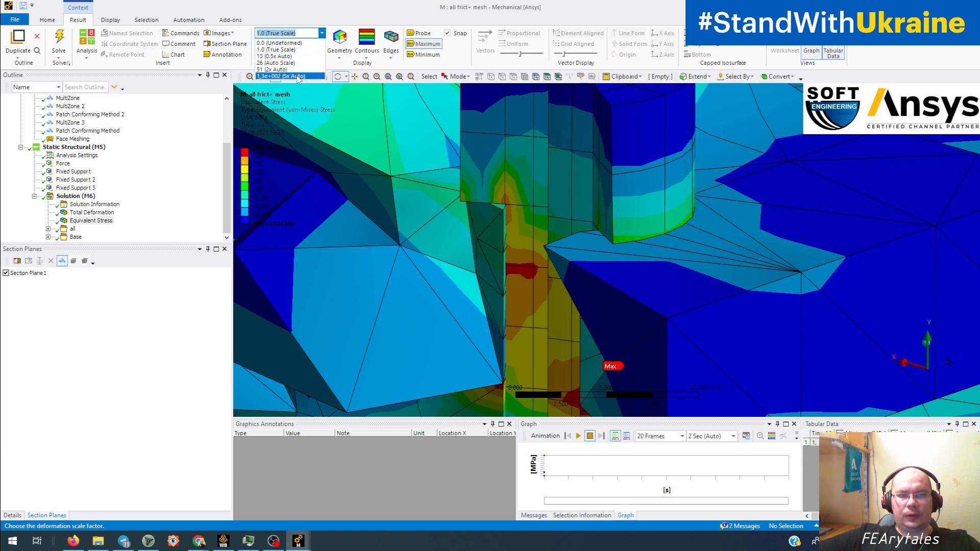
pyautogui.click(286, 76)
pyautogui.moveTo(394, 143); pyautogui.dragTo(611, 238)
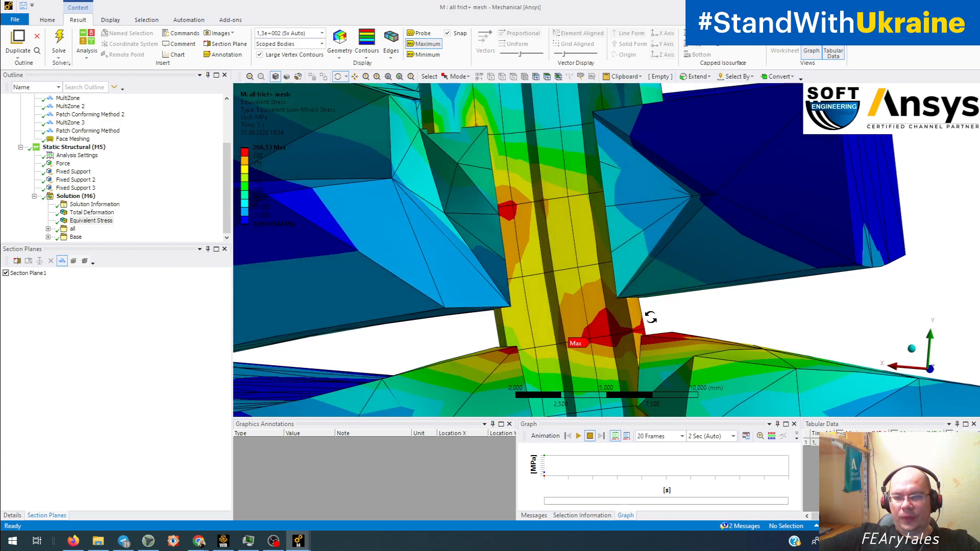
pyautogui.moveTo(651, 282)
pyautogui.mouseDown()
pyautogui.moveTo(702, 278)
pyautogui.moveTo(636, 284)
pyautogui.mouseUp()
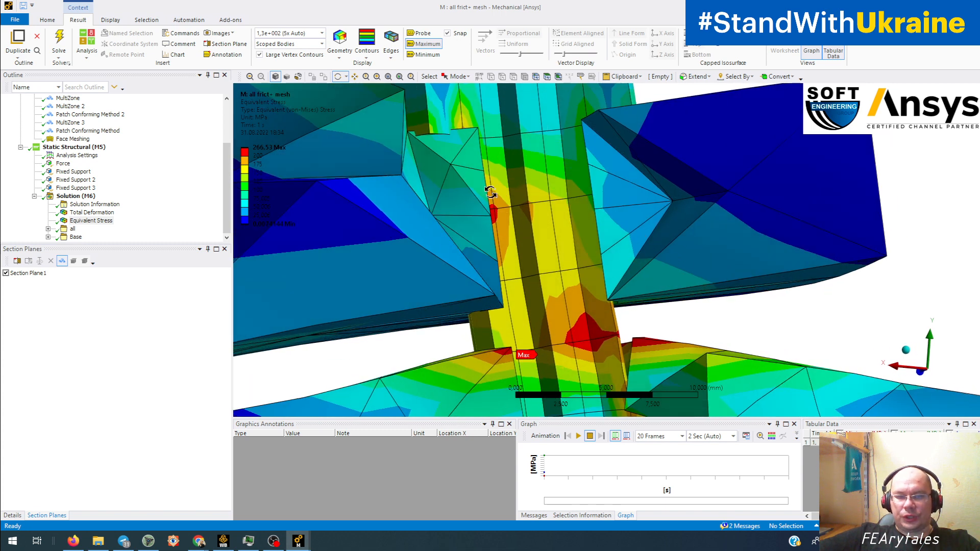
# Step: Set the deformation scale to 26 (Auto Scale) and examine the contact between bolt shank and base plate hole edge
pyautogui.click(321, 32)
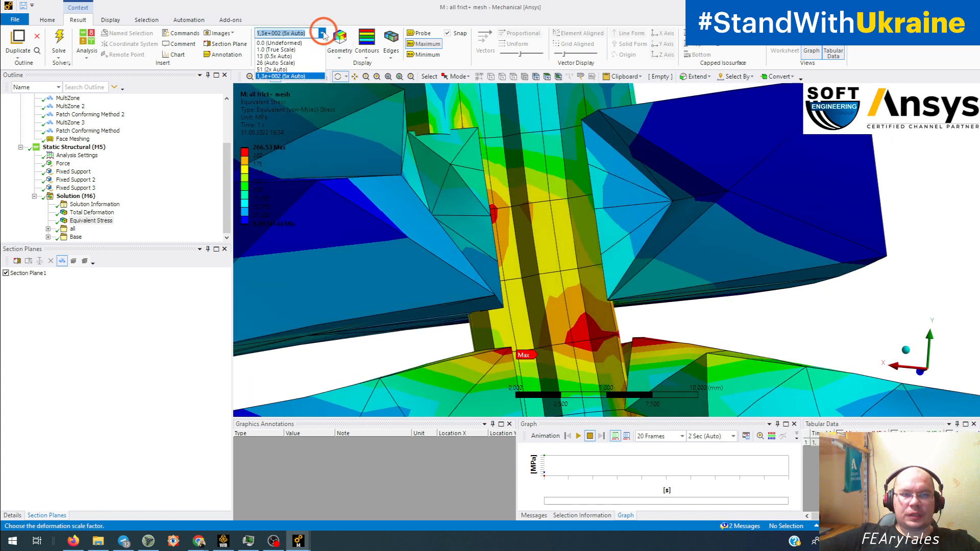
pyautogui.click(302, 63)
pyautogui.keyDown('ctrl'); pyautogui.moveTo(547, 187); pyautogui.dragTo(422, 95, button='middle'); pyautogui.keyUp('ctrl')
pyautogui.scroll(4, 416, 154)
pyautogui.keyDown('ctrl'); pyautogui.moveTo(410, 181); pyautogui.dragTo(555, 237, button='middle'); pyautogui.keyUp('ctrl')
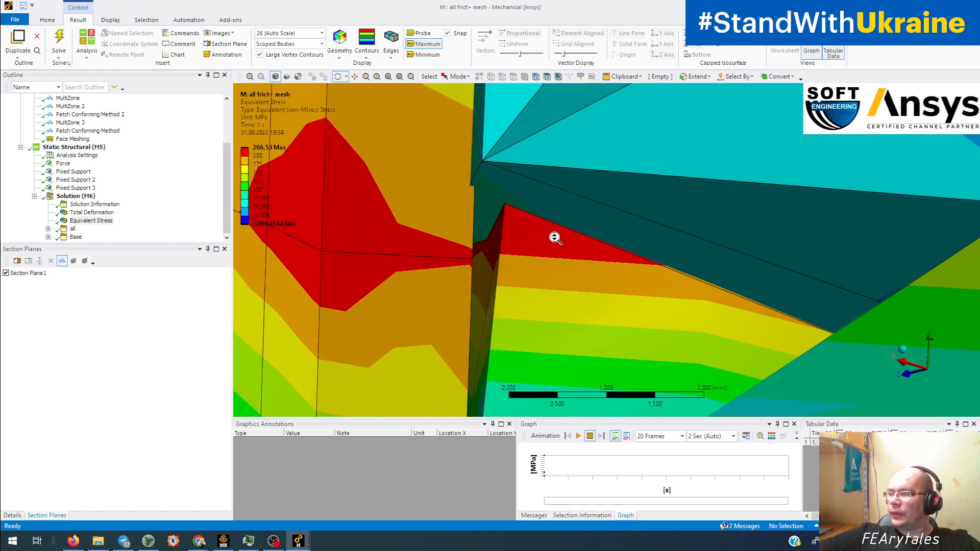
pyautogui.moveTo(380, 260); pyautogui.dragTo(356, 267, button='middle')
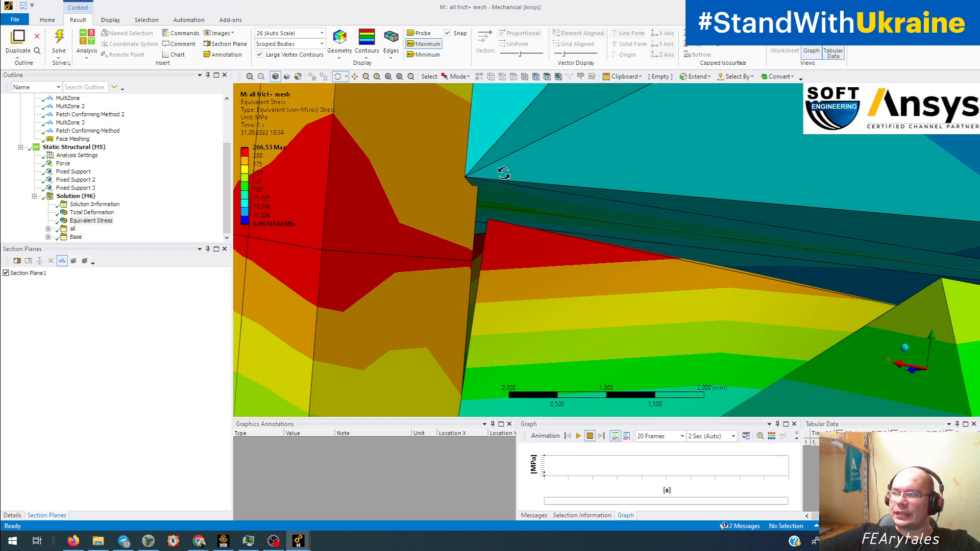
pyautogui.moveTo(447, 163); pyautogui.dragTo(467, 255, button='middle')
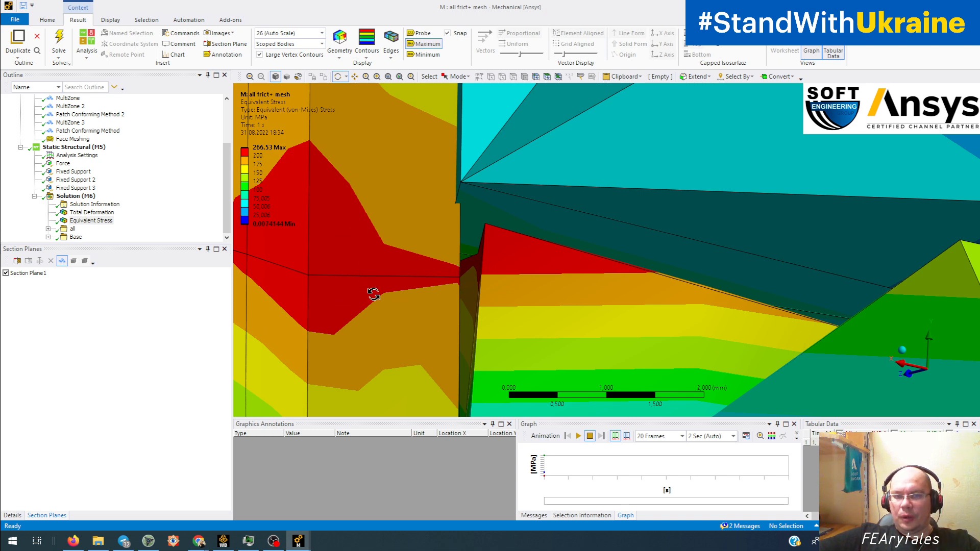
pyautogui.moveTo(409, 256); pyautogui.dragTo(529, 256, button='middle')
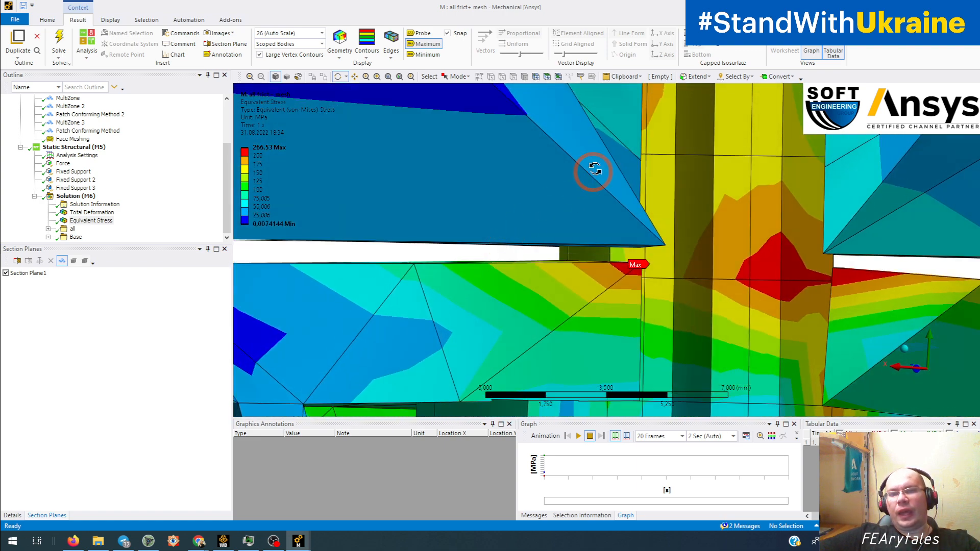
# Step: Examine the sectioned stress on both sides of the short bolt's shank, up to the bracket hole under its head
pyautogui.keyDown('ctrl'); pyautogui.moveTo(595, 169); pyautogui.dragTo(497, 402, button='middle'); pyautogui.keyUp('ctrl')
pyautogui.keyDown('ctrl'); pyautogui.moveTo(546, 251); pyautogui.dragTo(452, 351, button='middle'); pyautogui.keyUp('ctrl')
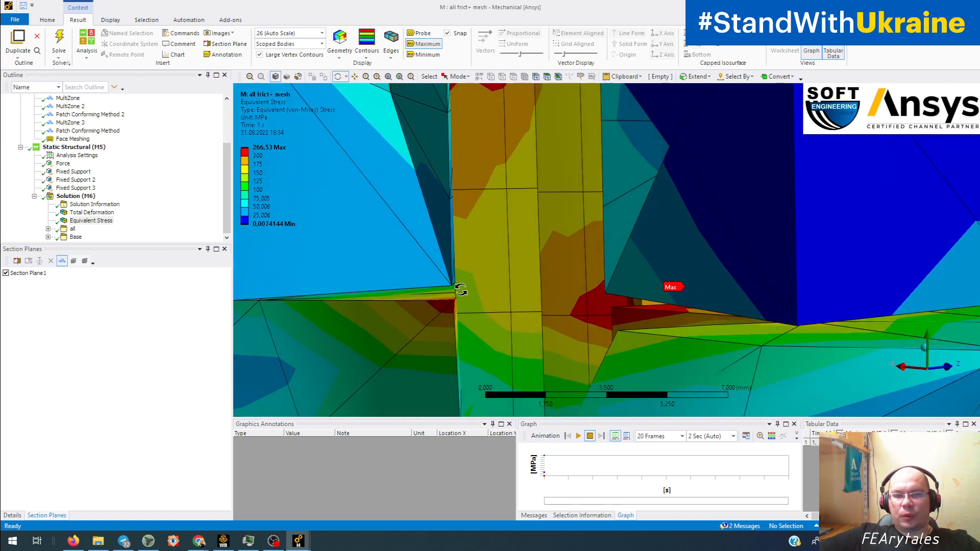
pyautogui.moveTo(464, 283); pyautogui.dragTo(447, 269, button='middle')
pyautogui.scroll(5, 477, 293)
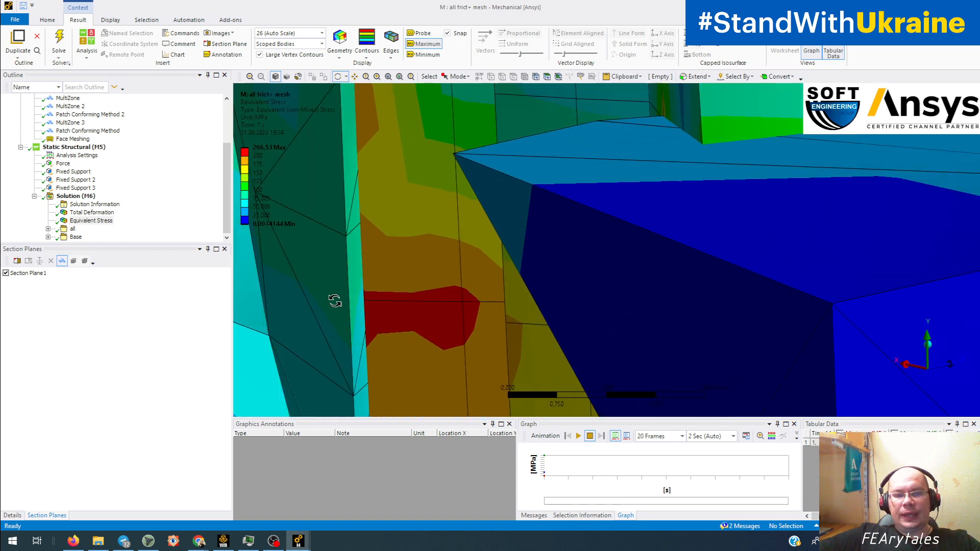
pyautogui.keyDown('ctrl'); pyautogui.moveTo(336, 300); pyautogui.dragTo(476, 350, button='middle'); pyautogui.keyUp('ctrl')
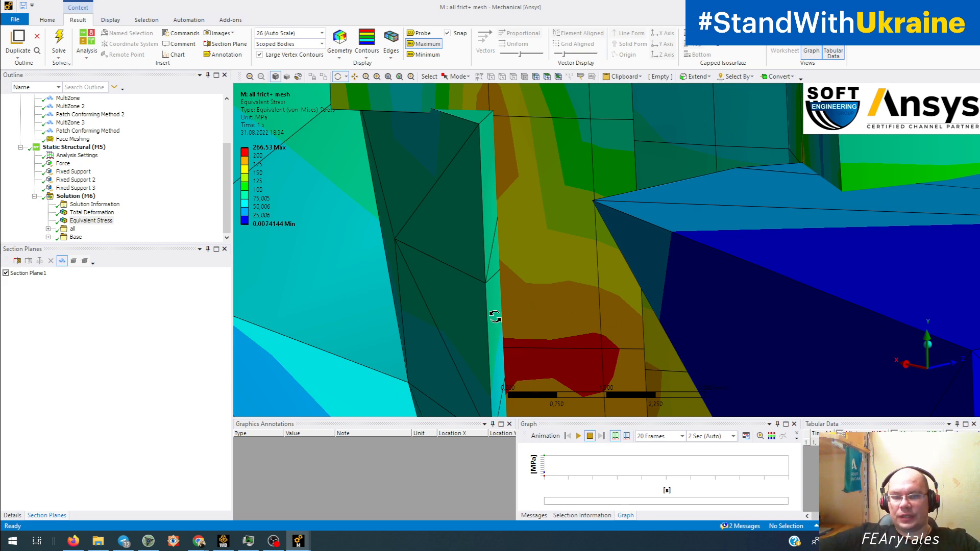
pyautogui.scroll(-5, 526, 350)
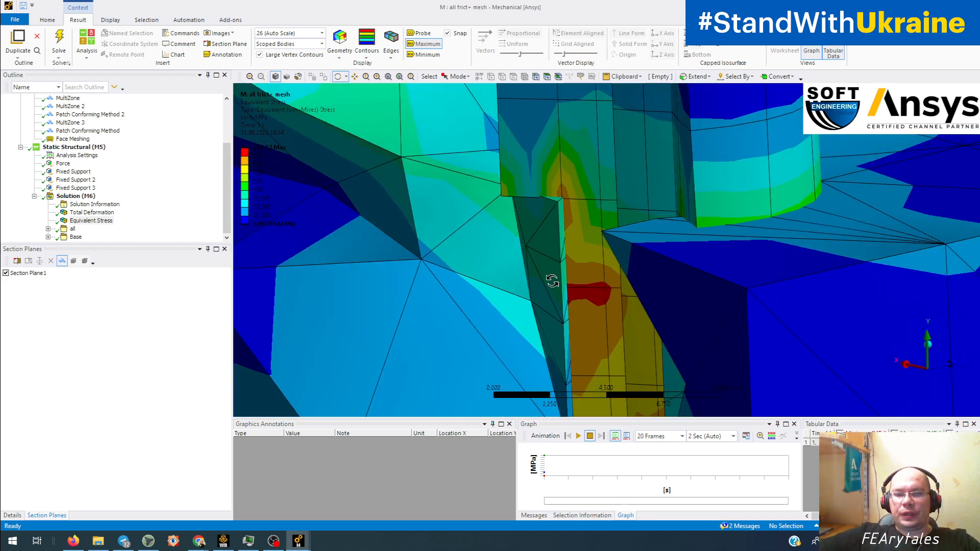
pyautogui.scroll(-5, 547, 299)
pyautogui.moveTo(553, 298); pyautogui.dragTo(553, 305)
# Step: Examine the sectioned equivalent stress along the long bolt and the surrounding bracket and base plate
pyautogui.moveTo(428, 332); pyautogui.dragTo(883, 377)
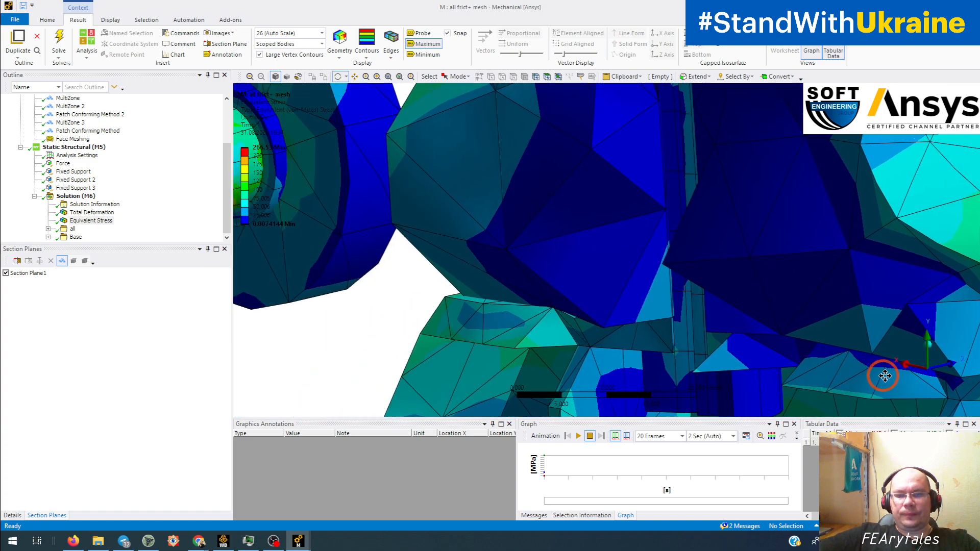
pyautogui.moveTo(625, 325)
pyautogui.mouseDown()
pyautogui.moveTo(739, 320)
pyautogui.moveTo(637, 320)
pyautogui.moveTo(564, 373)
pyautogui.moveTo(585, 211)
pyautogui.mouseUp()
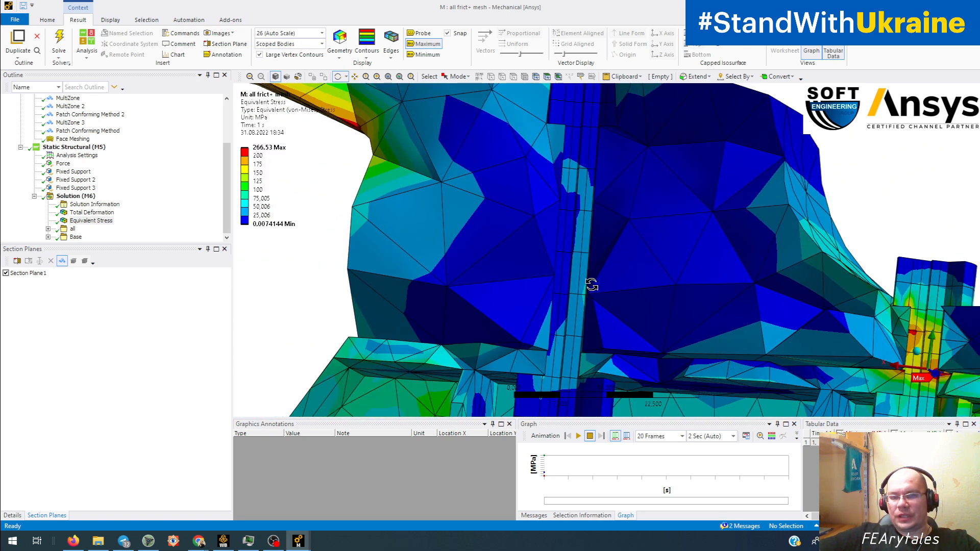
pyautogui.moveTo(591, 285); pyautogui.dragTo(608, 346)
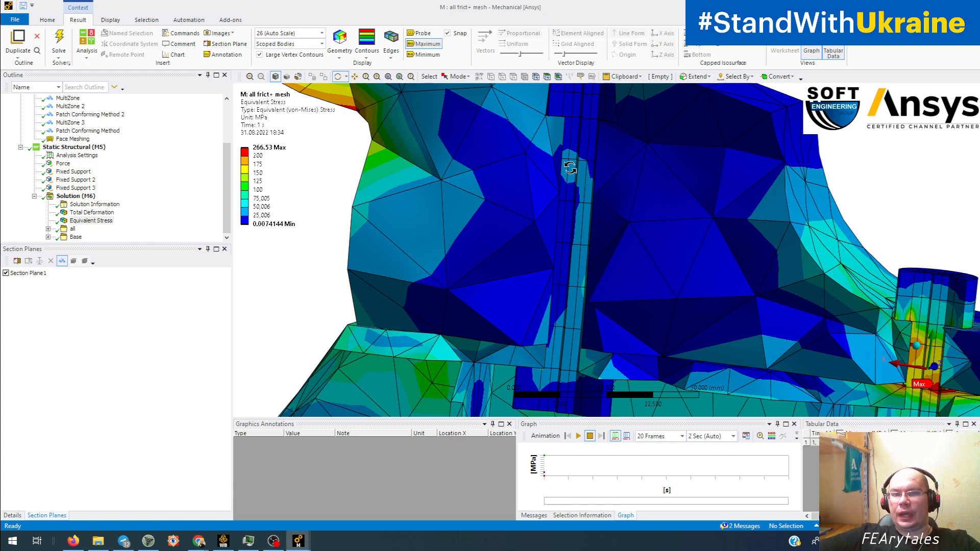
pyautogui.scroll(-2, 553, 159)
pyautogui.moveTo(556, 162); pyautogui.dragTo(637, 281)
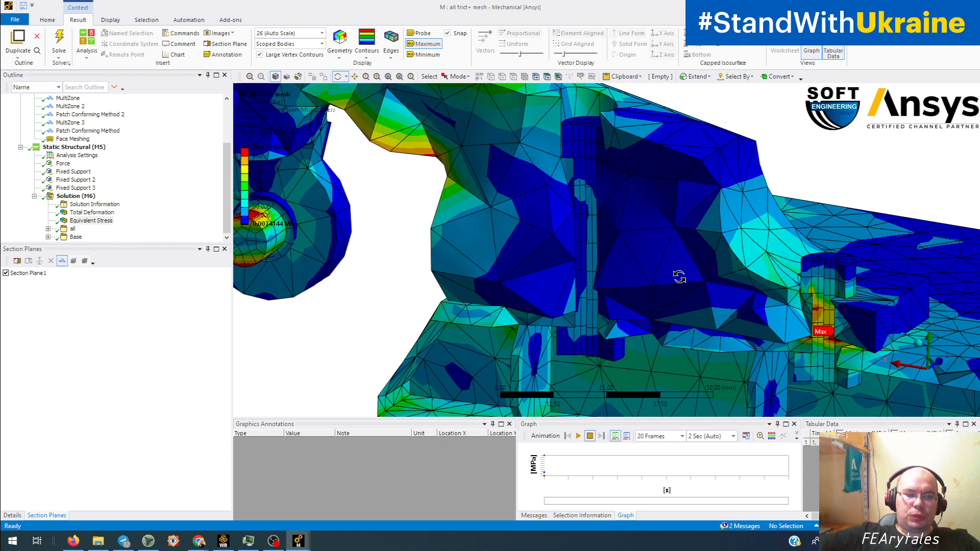
# Step: Review the Face Meshing control's details and select the Mesh object of the model
pyautogui.click(13, 515)
pyautogui.click(72, 139)
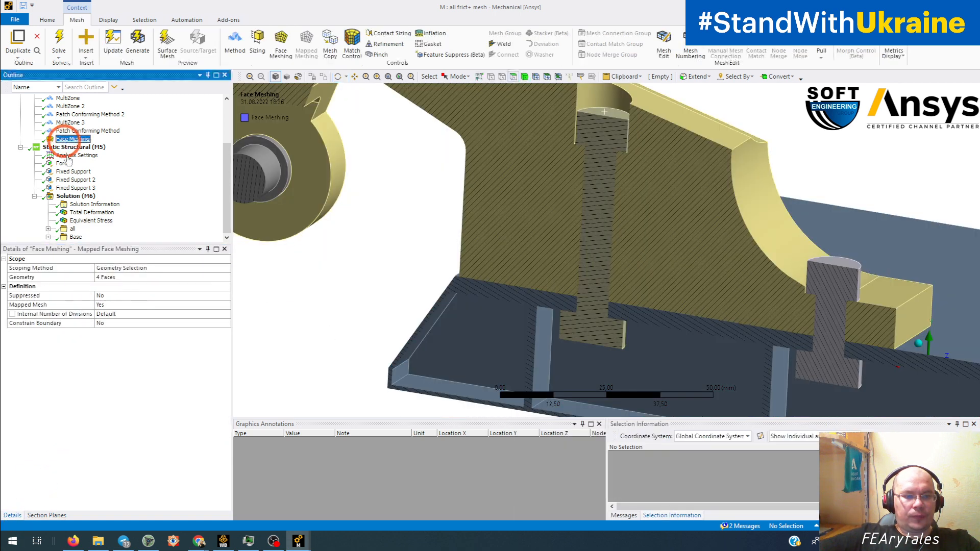
pyautogui.click(117, 340)
pyautogui.scroll(3, 61, 179)
pyautogui.click(48, 155)
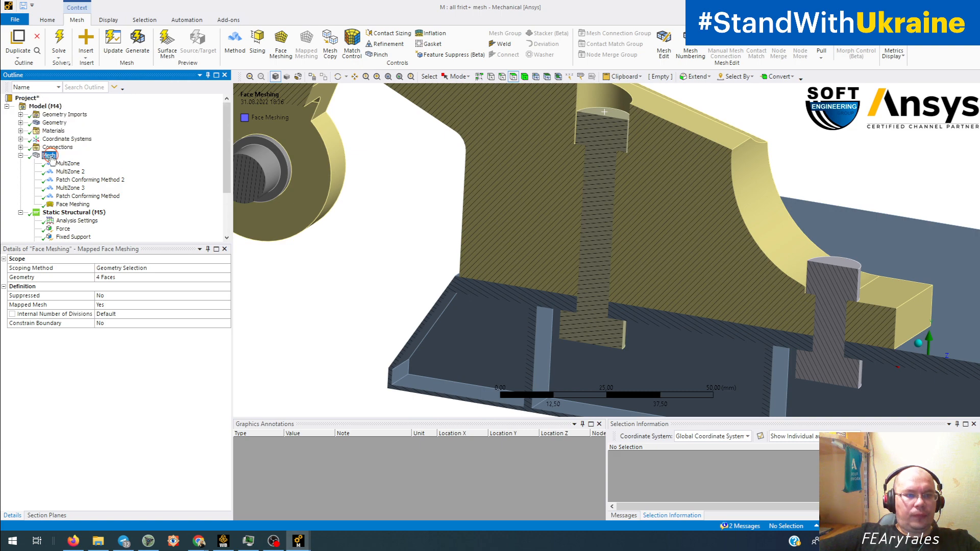
# Step: Expand the mesh statistics of the all frict+ mesh model and check its node and element counts
pyautogui.click(64, 323)
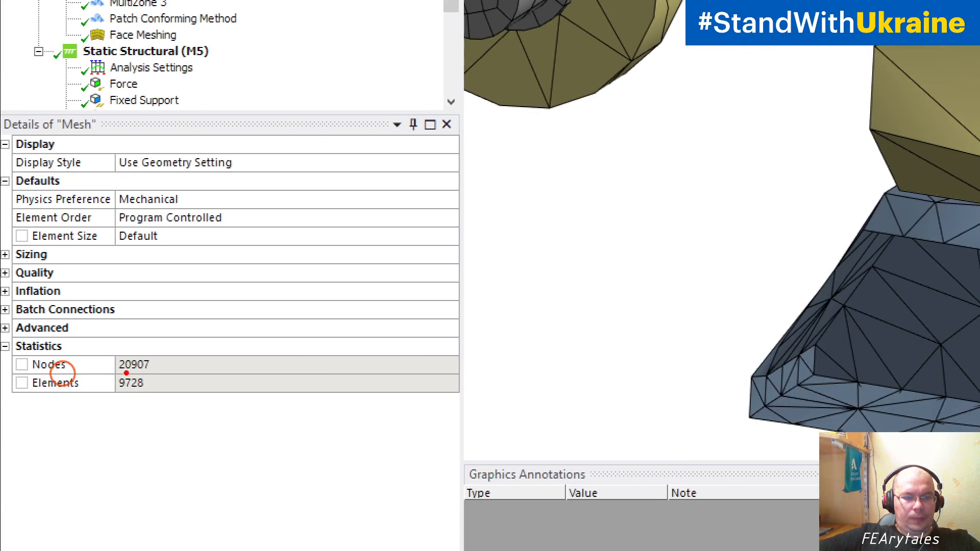
pyautogui.moveTo(157, 344)
pyautogui.mouseDown()
pyautogui.moveTo(87, 393)
pyautogui.moveTo(176, 370)
pyautogui.moveTo(161, 345)
pyautogui.mouseUp()
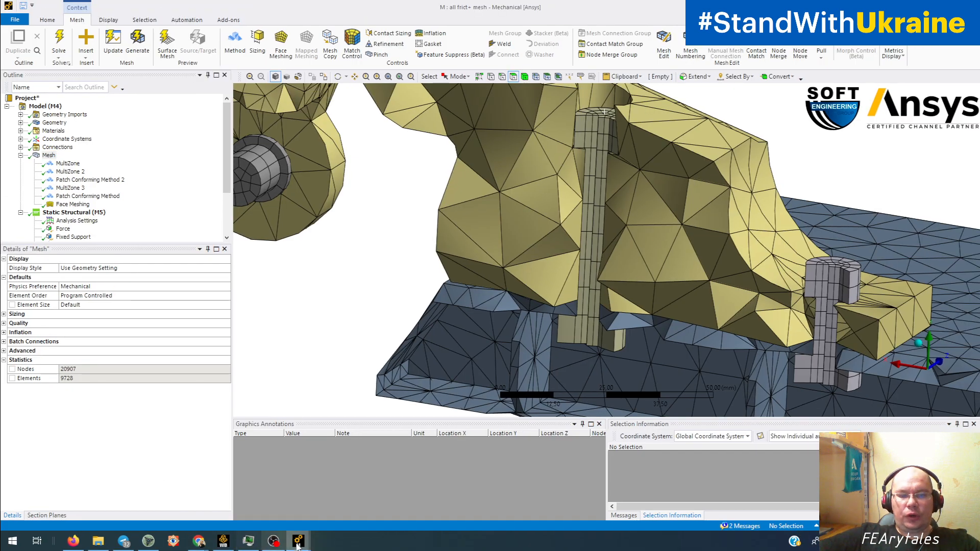
# Step: Switch to the "L : all frict" Mechanical window and display its mesh's node and element statistics for comparison
pyautogui.click(296, 540)
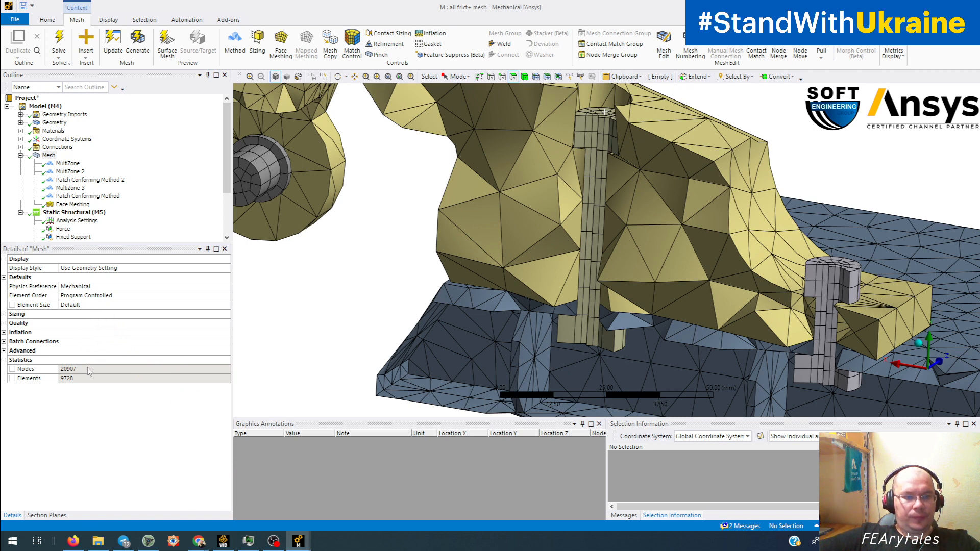
pyautogui.click(302, 531)
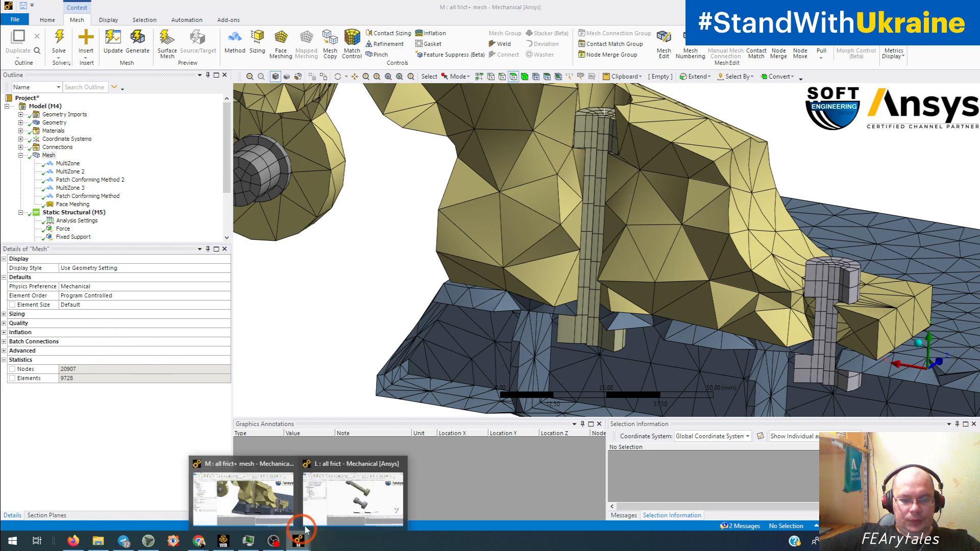
pyautogui.click(346, 498)
pyautogui.click(131, 203)
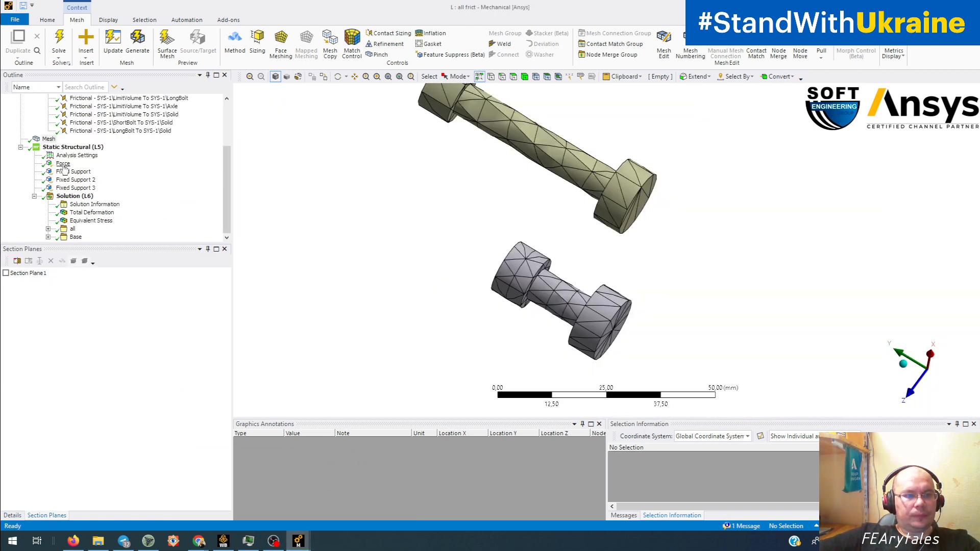
pyautogui.click(48, 139)
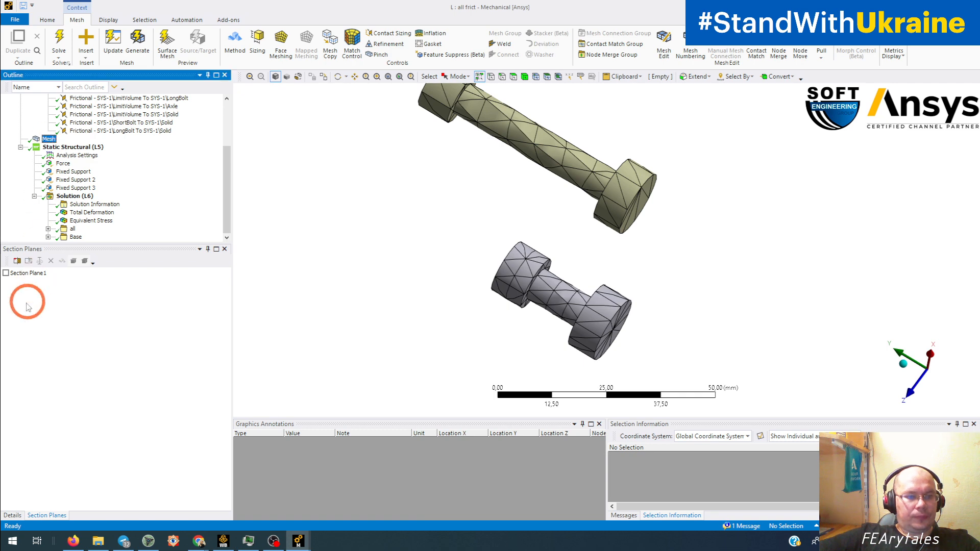
pyautogui.click(10, 516)
pyautogui.click(11, 360)
pyautogui.click(28, 380)
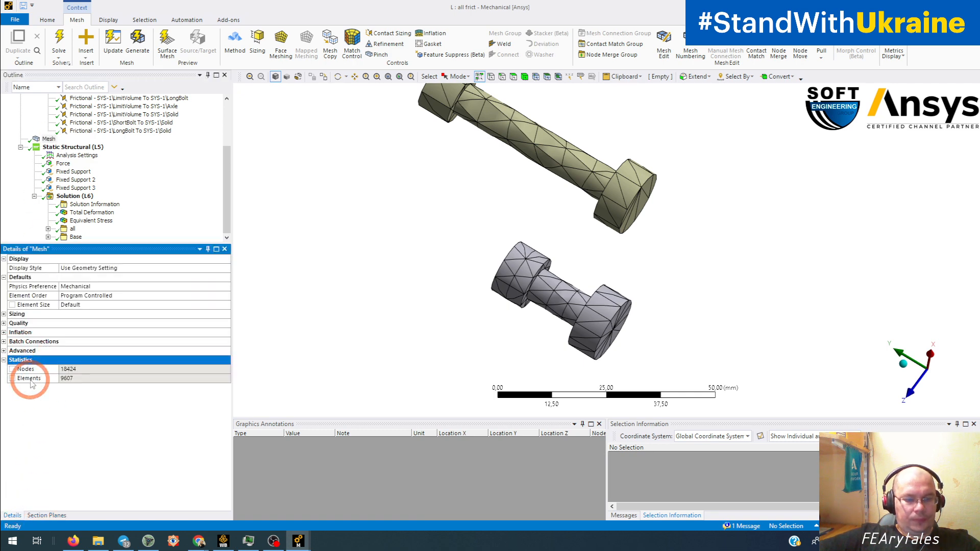